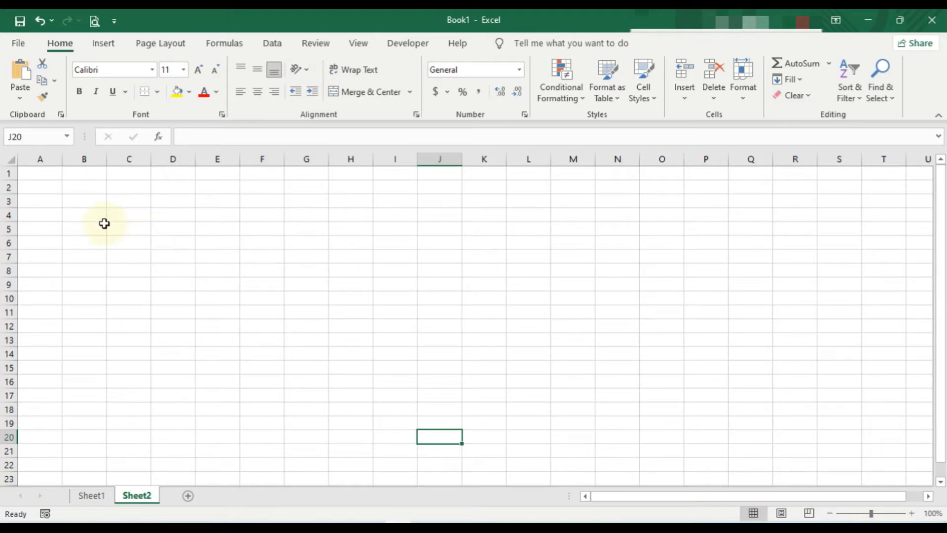
Insert a Horizontal Hierarchy SmartArt graphic from the Hierarchy category into Sheet2.
{"action": "left_click", "coordinate": [104, 49]}
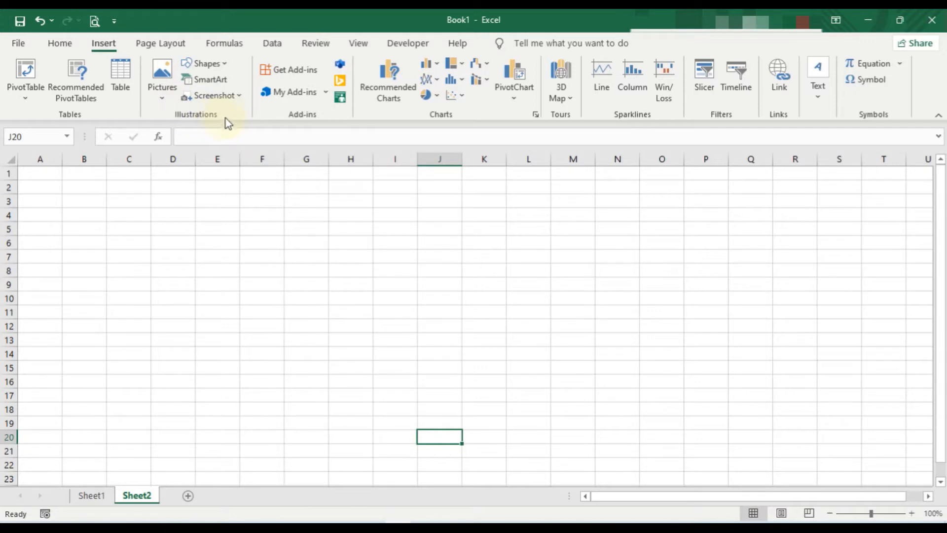
{"action": "left_click", "coordinate": [206, 82]}
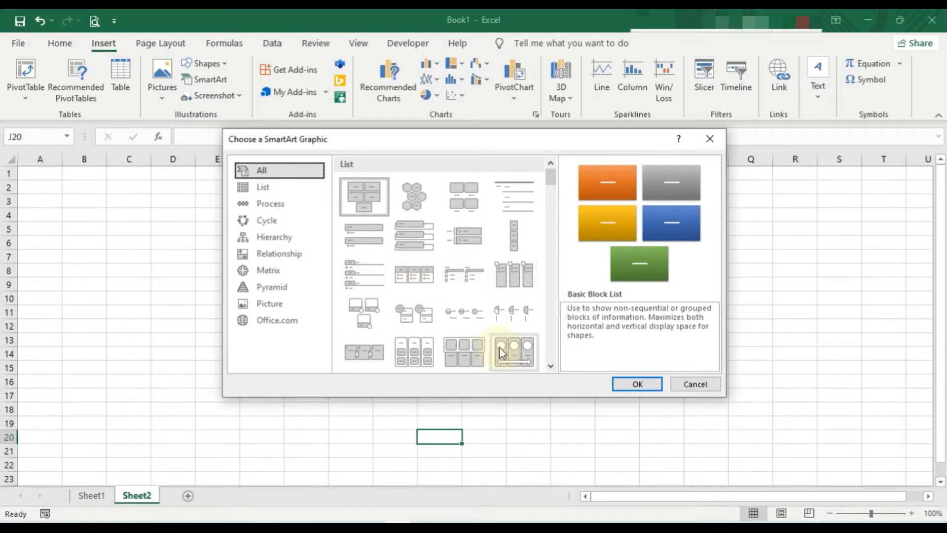
{"action": "left_click", "coordinate": [280, 242]}
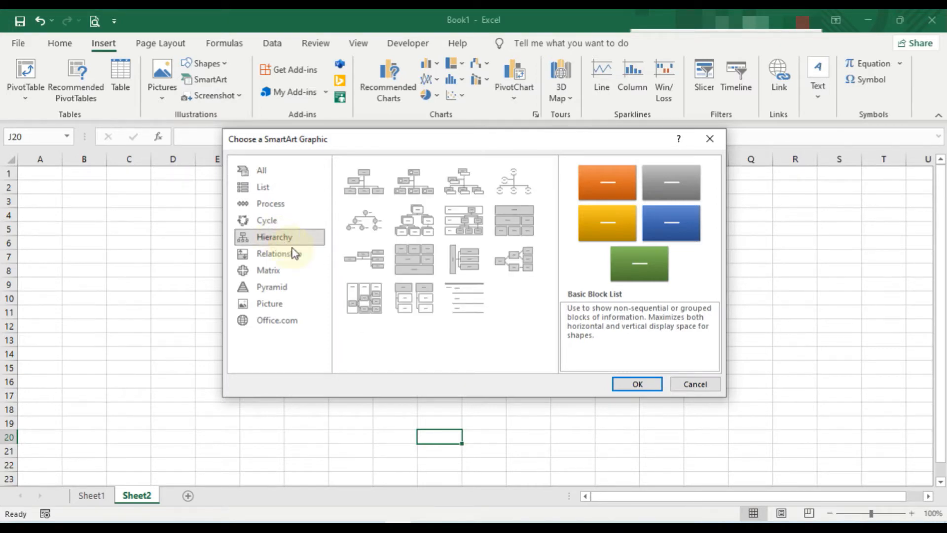
{"action": "left_click", "coordinate": [520, 265]}
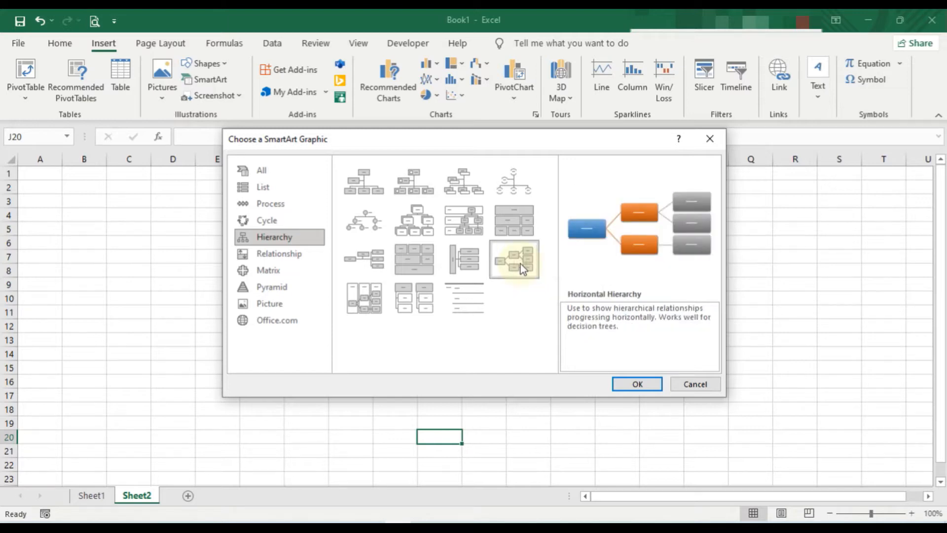
{"action": "left_click", "coordinate": [633, 383]}
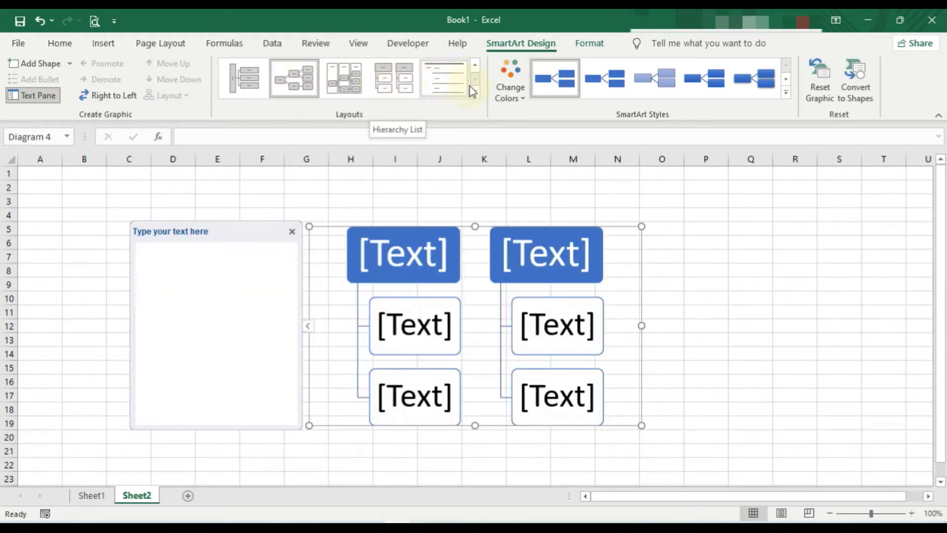
Examine the available hierarchy layouts, SmartArt styles and colour variations for the diagram without applying any.
{"action": "left_click", "coordinate": [475, 93]}
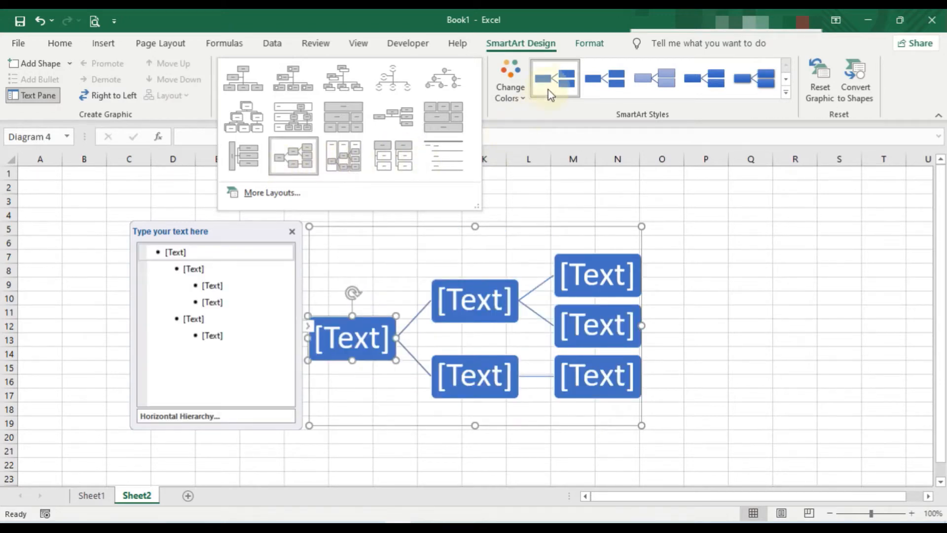
{"action": "left_click", "coordinate": [563, 115]}
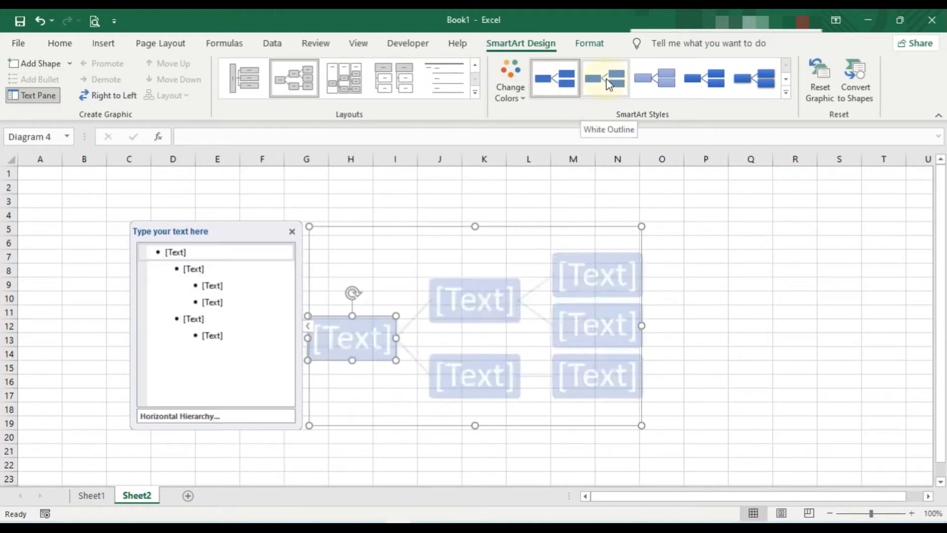
{"action": "left_click", "coordinate": [786, 93]}
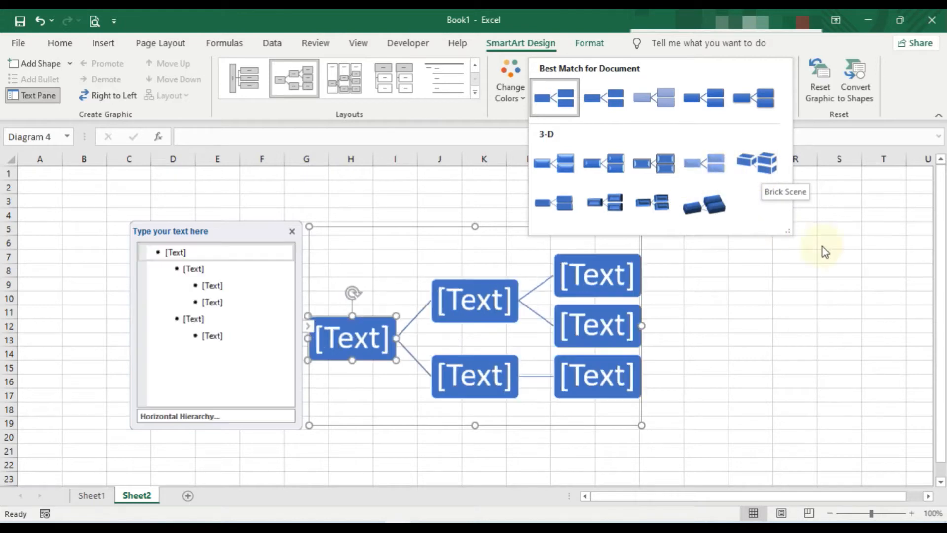
{"action": "left_click", "coordinate": [523, 99]}
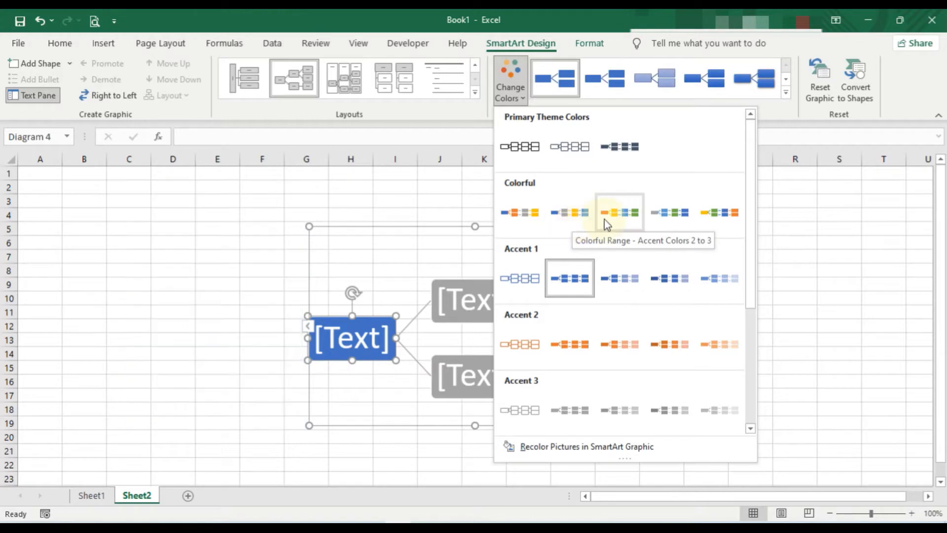
{"action": "scroll", "coordinate": [686, 336], "scroll_direction": "down", "scroll_amount": 2}
{"action": "scroll", "coordinate": [685, 337], "scroll_direction": "down", "scroll_amount": 2}
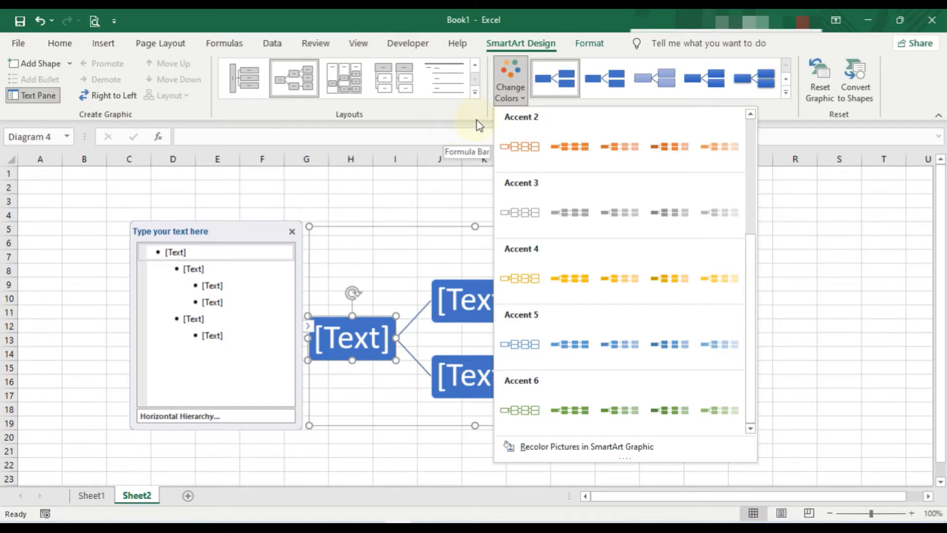
{"action": "left_click", "coordinate": [524, 100]}
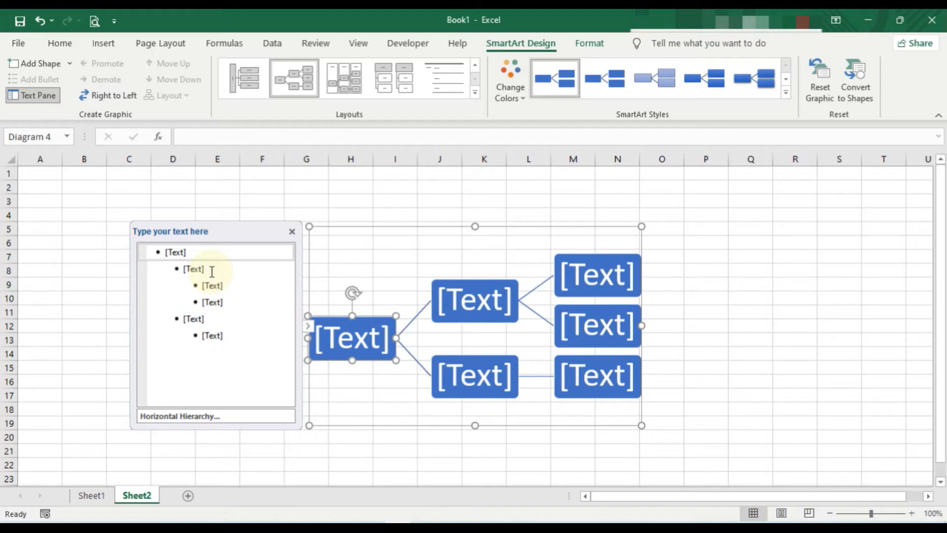
Enter "Directeur" as the text of the first-level shape and widen that shape slightly.
{"action": "left_click", "coordinate": [360, 345]}
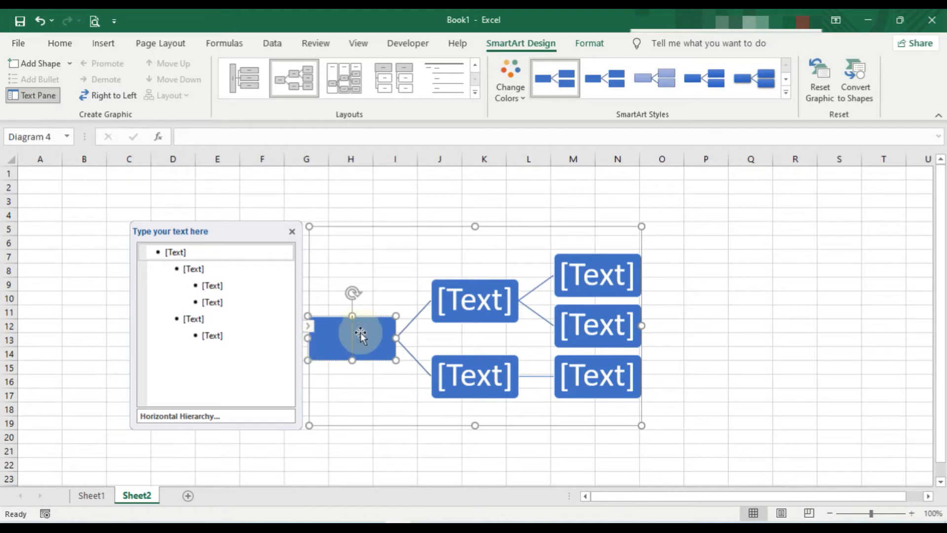
{"action": "left_click", "coordinate": [360, 339]}
{"action": "left_click", "coordinate": [359, 341]}
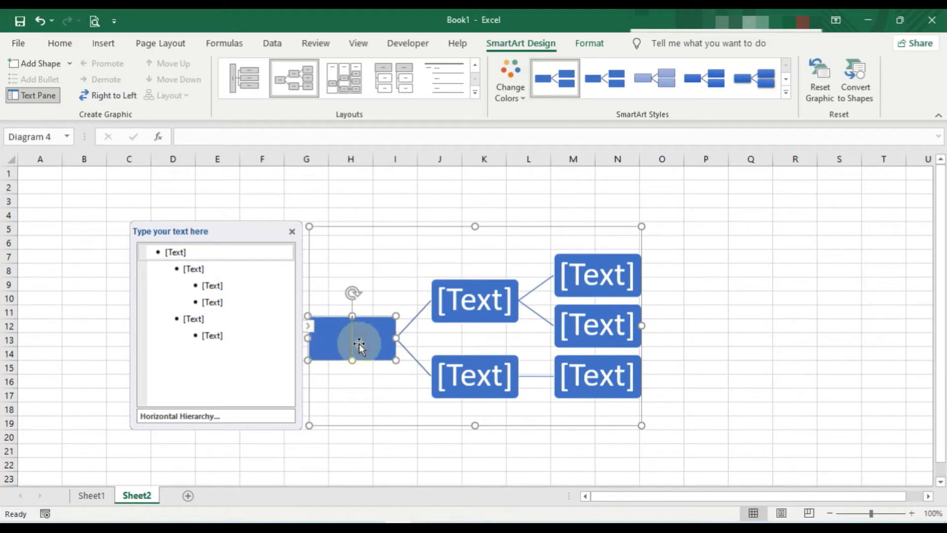
{"action": "left_click", "coordinate": [353, 359]}
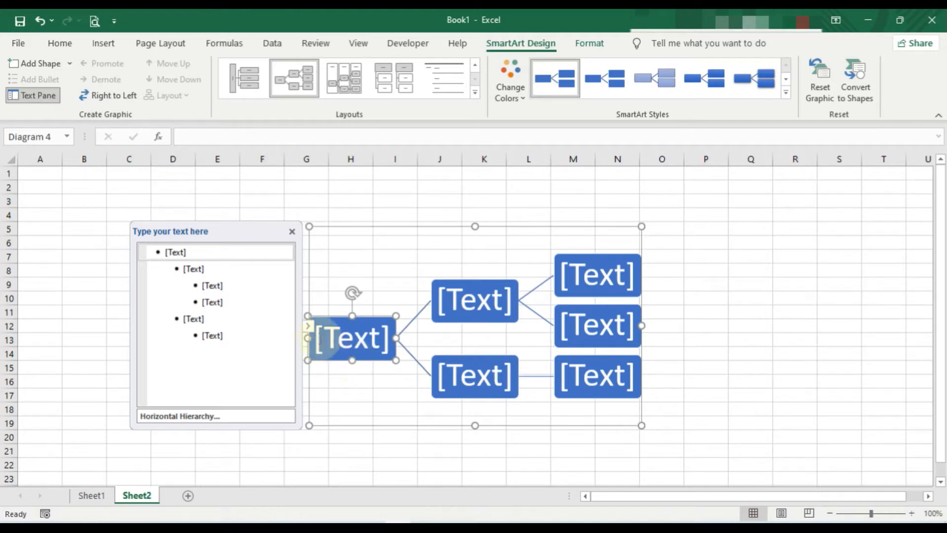
{"action": "left_click", "coordinate": [197, 255]}
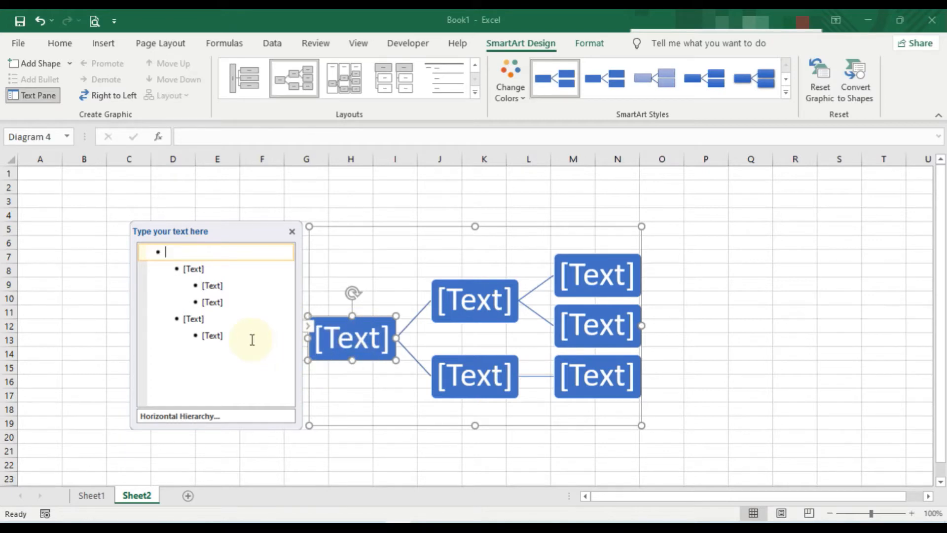
{"action": "type", "text": "Di"}
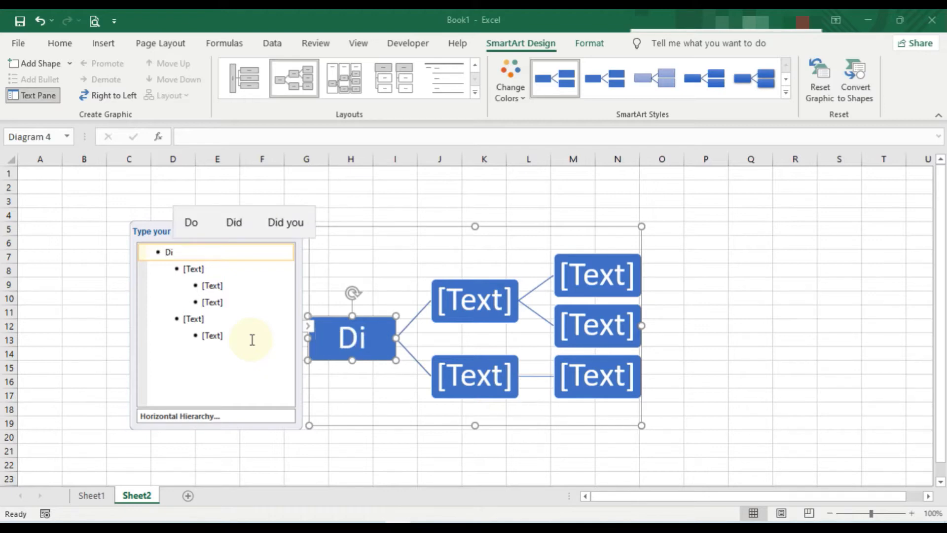
{"action": "type", "text": "rec"}
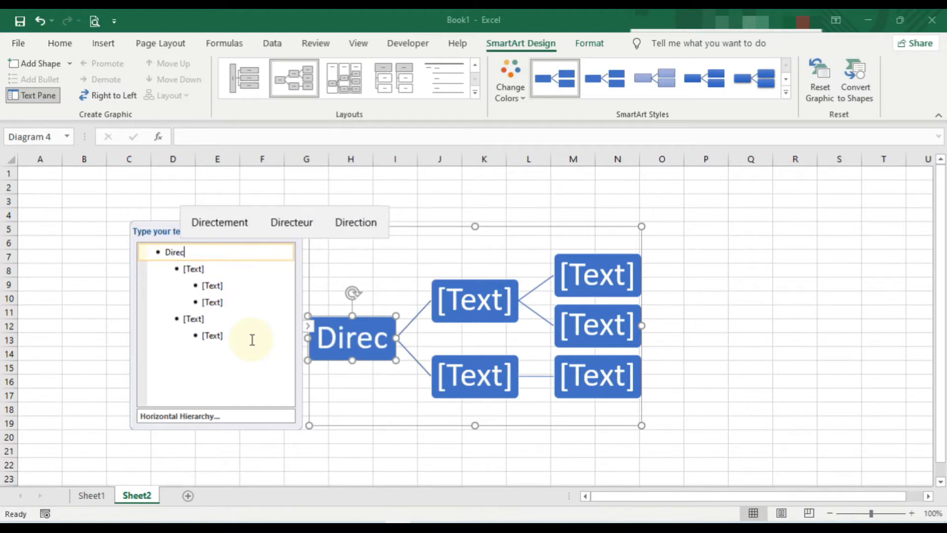
{"action": "type", "text": "teur"}
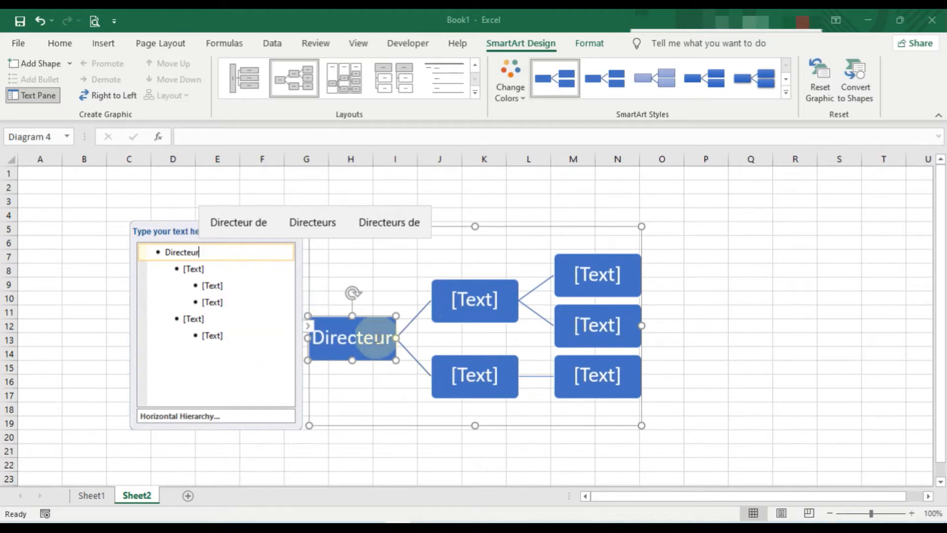
{"action": "left_click_drag", "start_coordinate": [395, 339], "coordinate": [415, 338]}
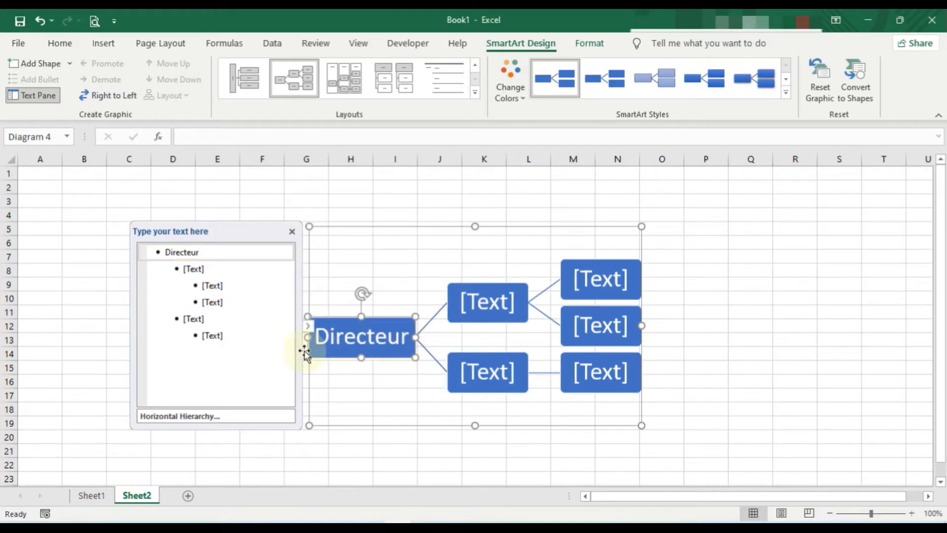
Enter "Chef" in both second-level shapes of the hierarchy diagram.
{"action": "left_click", "coordinate": [485, 302]}
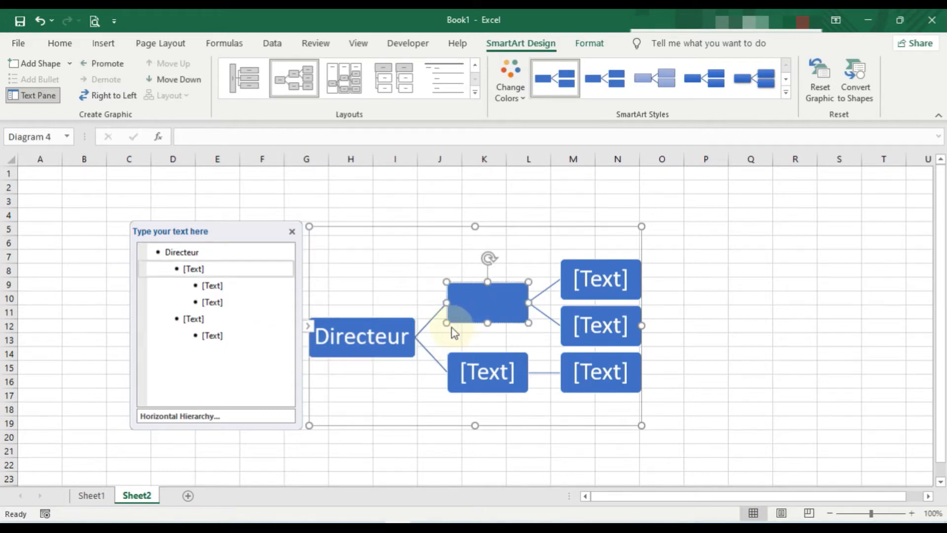
{"action": "type", "text": "Che"}
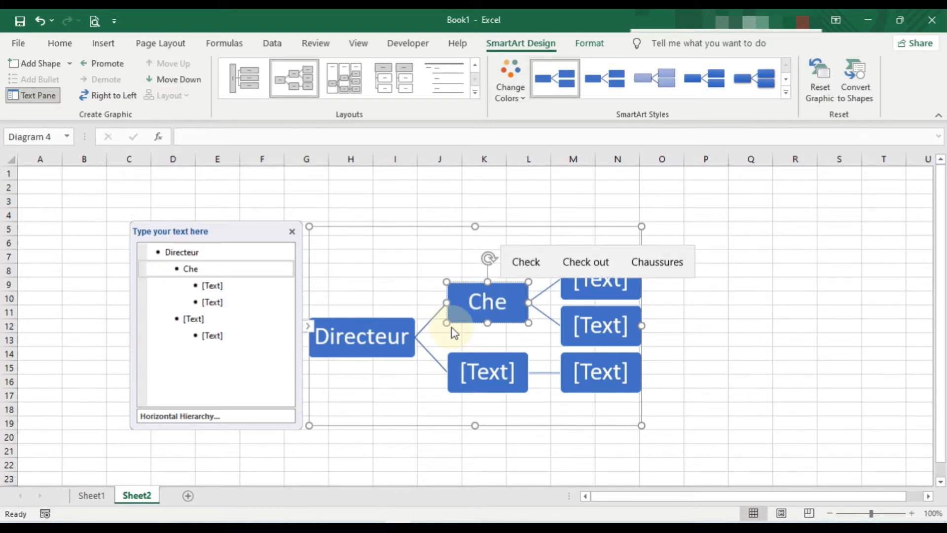
{"action": "type", "text": "f"}
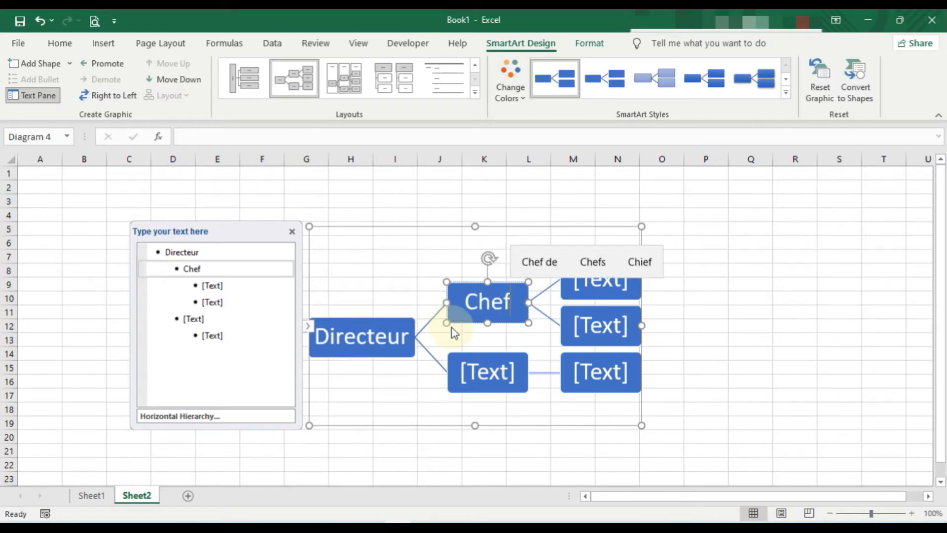
{"action": "left_click", "coordinate": [492, 375]}
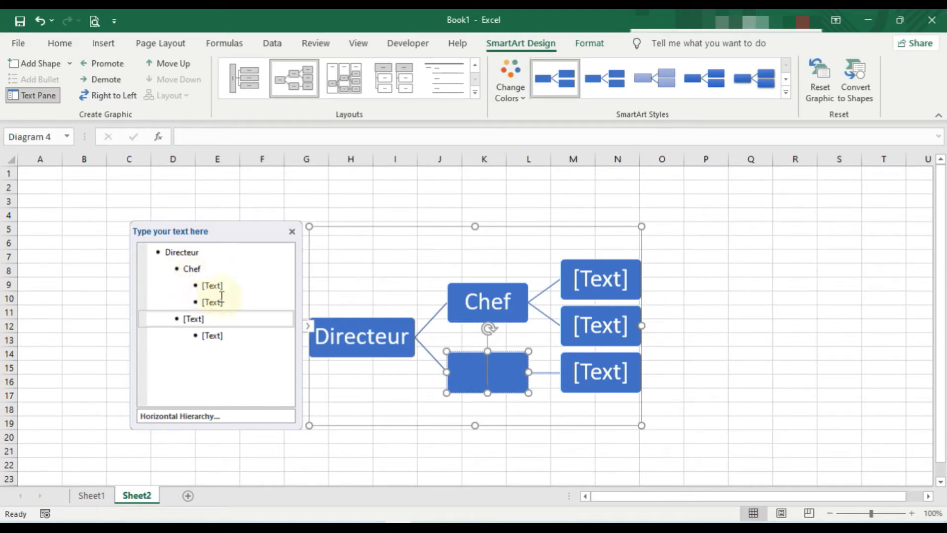
{"action": "type", "text": "Che"}
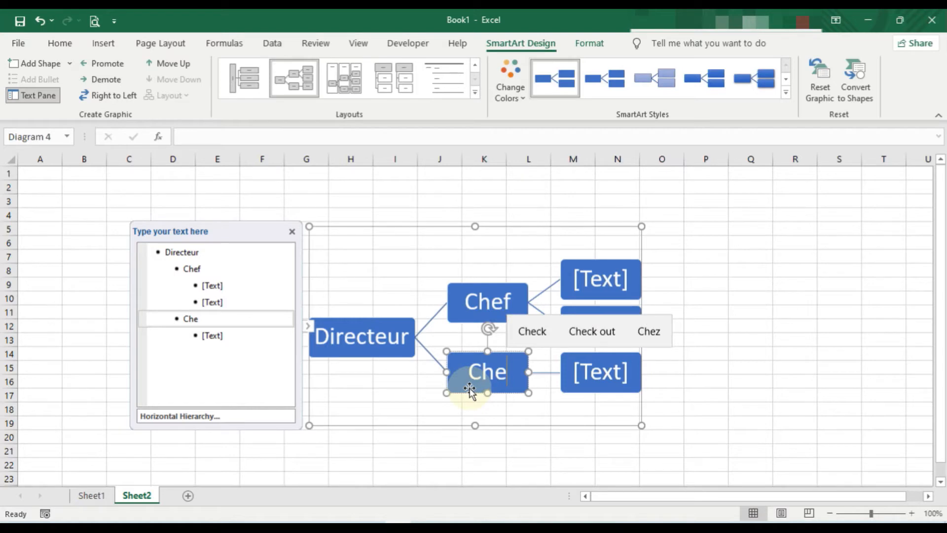
{"action": "type", "text": "f"}
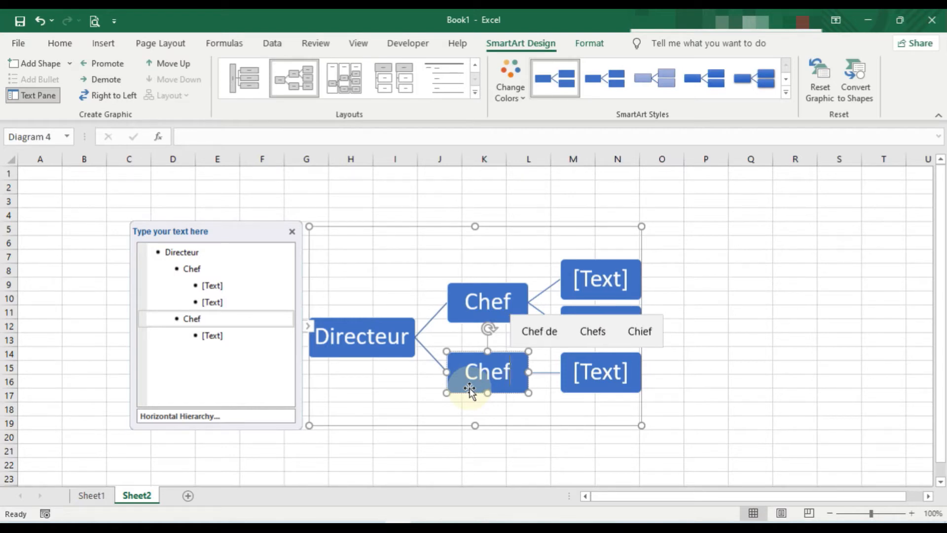
{"action": "left_click", "coordinate": [417, 410]}
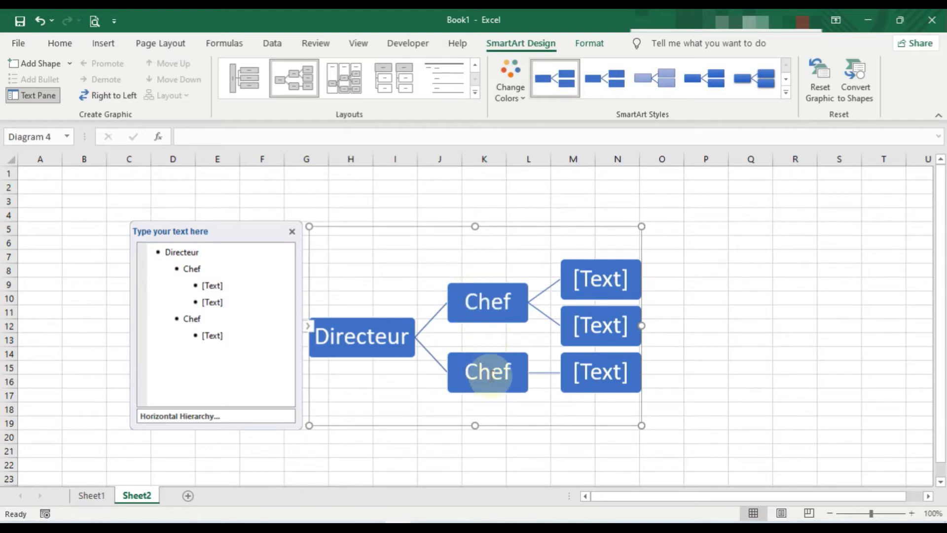
Add a blank shape one level above the upper Chef shape, between it and Directeur.
{"action": "left_click", "coordinate": [485, 309]}
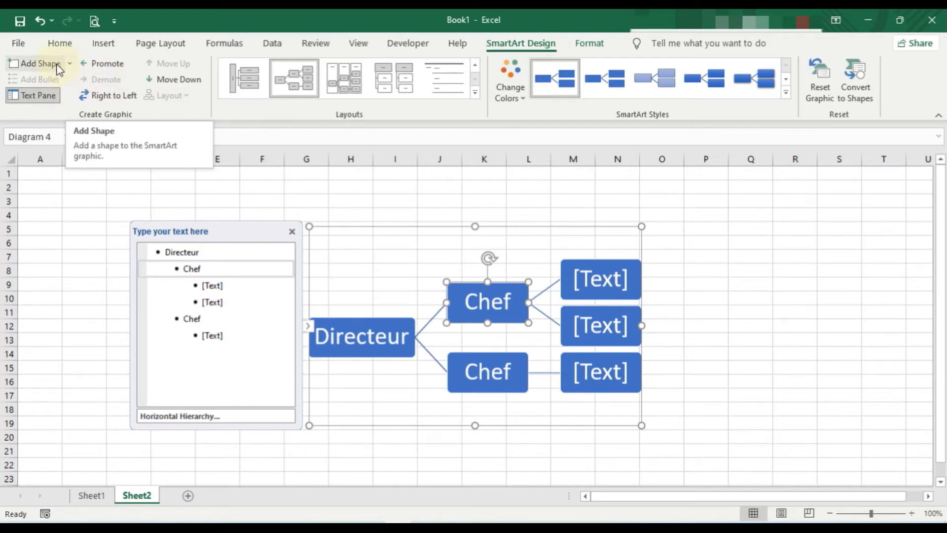
{"action": "left_click", "coordinate": [70, 64]}
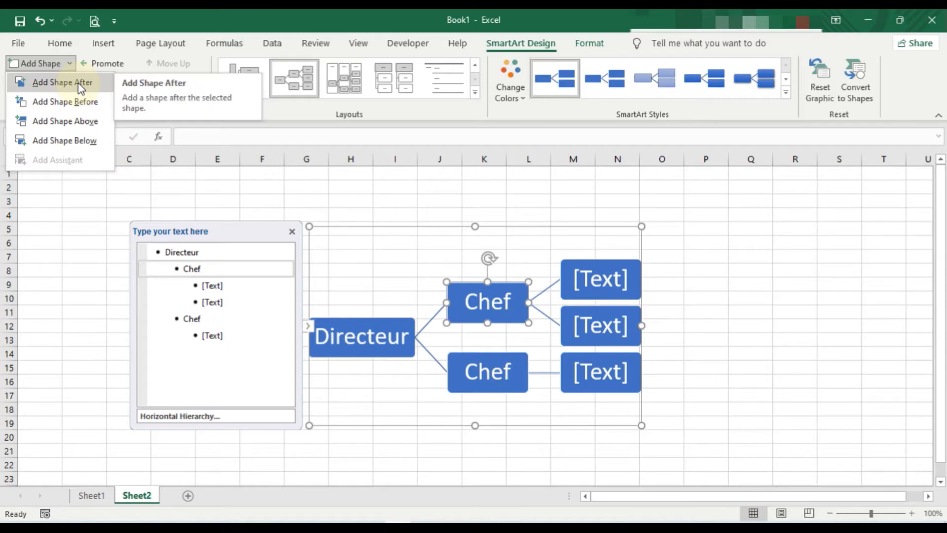
{"action": "left_click", "coordinate": [76, 124]}
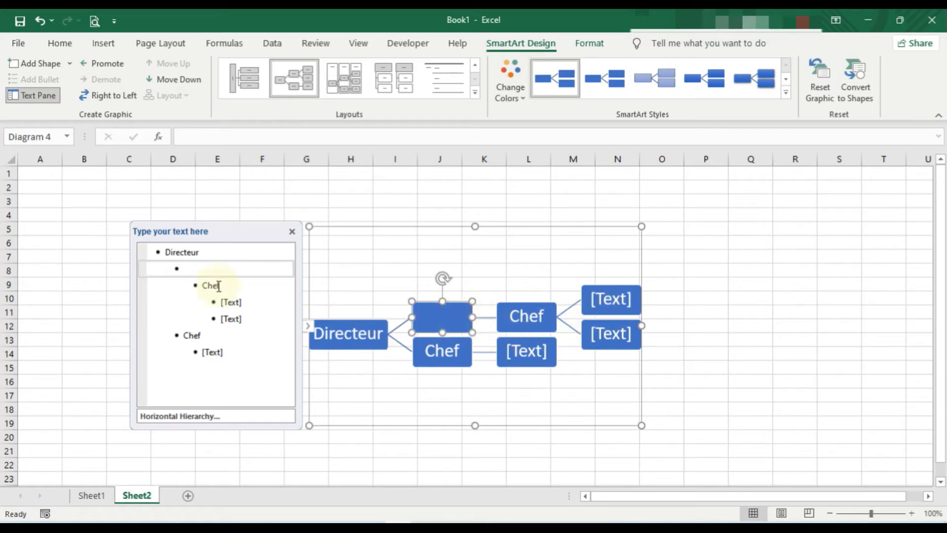
Promote and demote the Chef entry following the blank one through the hierarchy levels, ending at the second level under Directeur.
{"action": "left_click", "coordinate": [204, 288]}
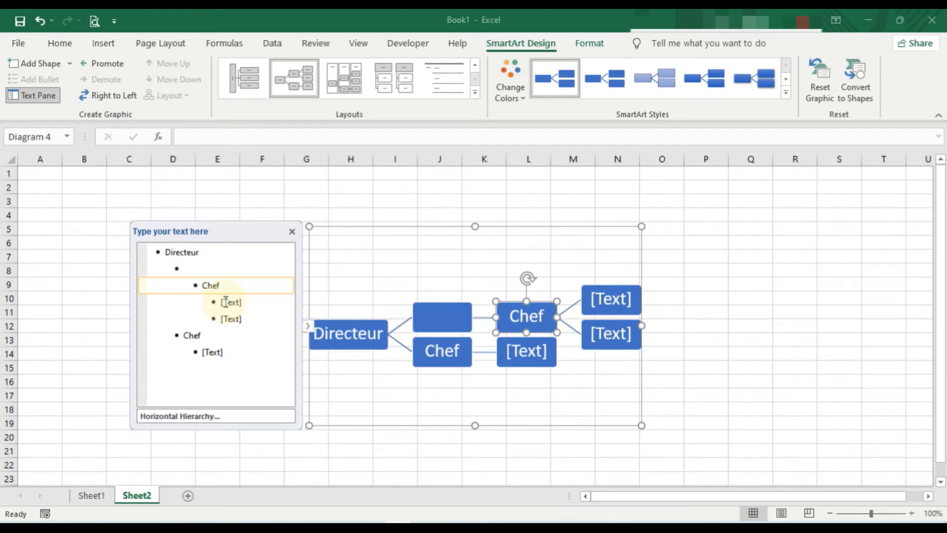
{"action": "key", "text": "shift+Tab"}
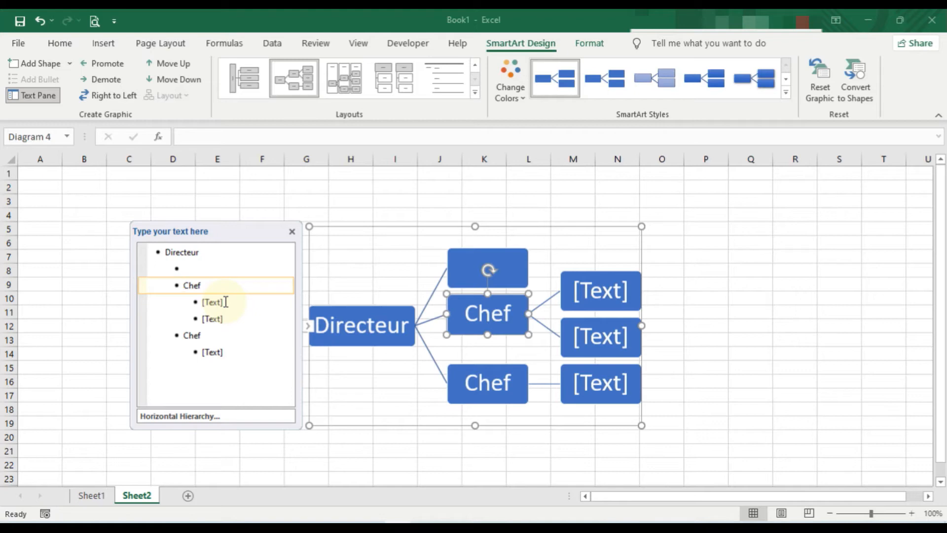
{"action": "key", "text": "Tab"}
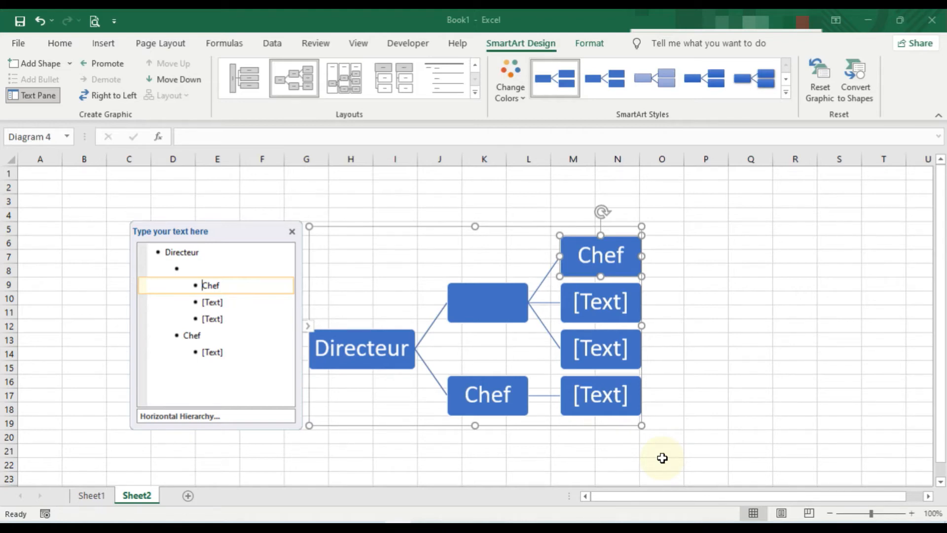
{"action": "key", "text": "shift+Tab"}
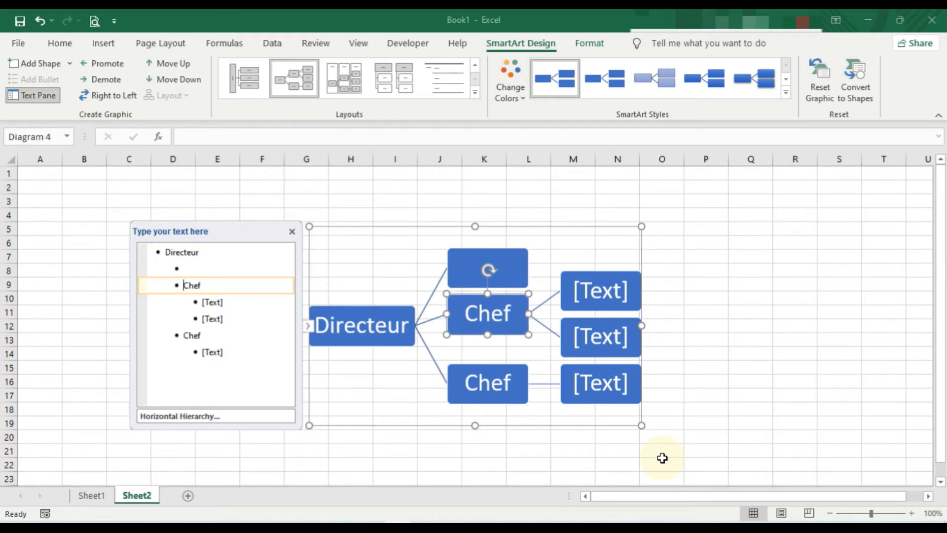
{"action": "key", "text": "shift+Tab"}
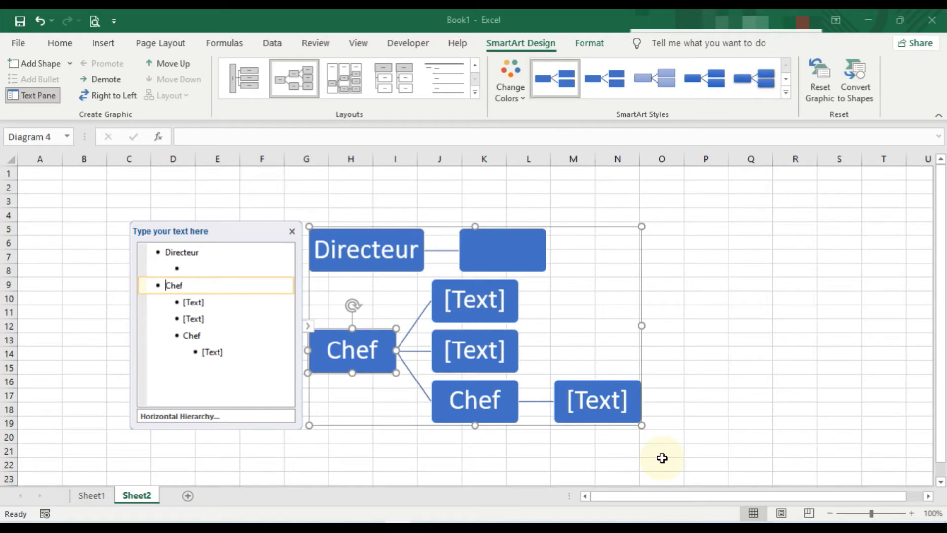
{"action": "key", "text": "Tab"}
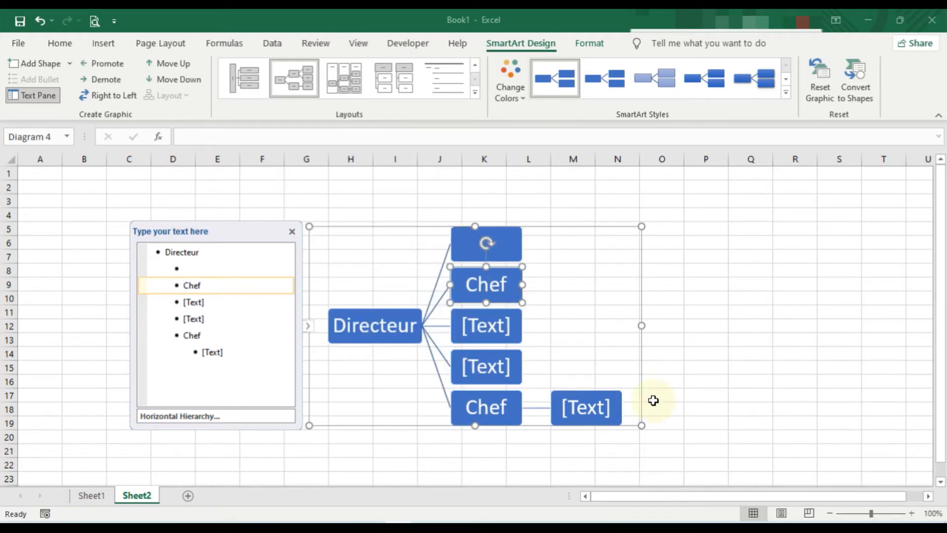
{"action": "left_click", "coordinate": [454, 237]}
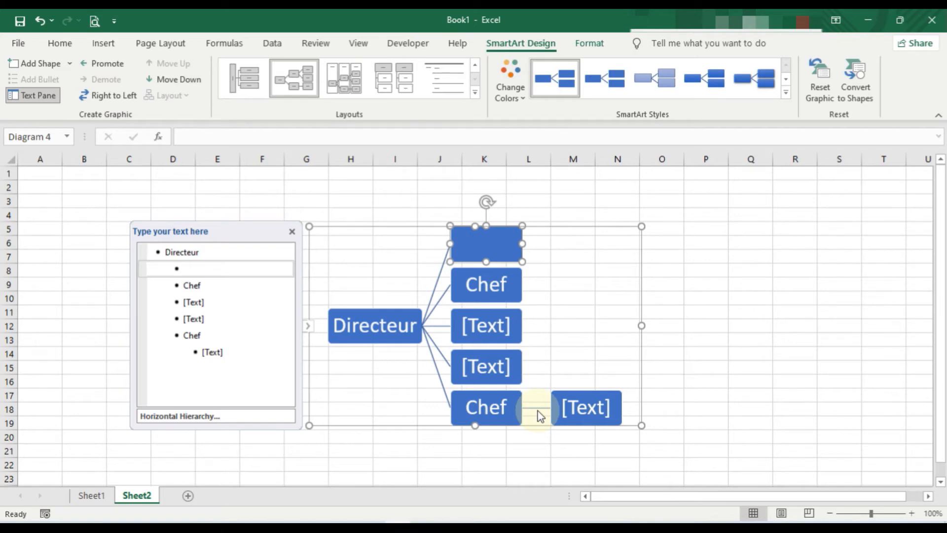
{"action": "key", "text": "Tab"}
{"action": "key", "text": "Tab"}
{"action": "key", "text": "Tab"}
{"action": "key", "text": "Tab"}
{"action": "key", "text": "Tab"}
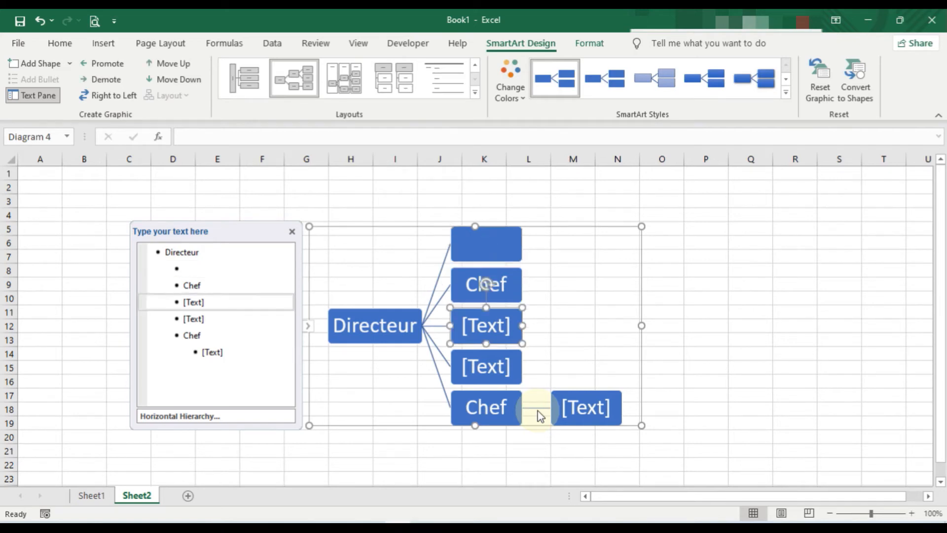
{"action": "key", "text": "Tab"}
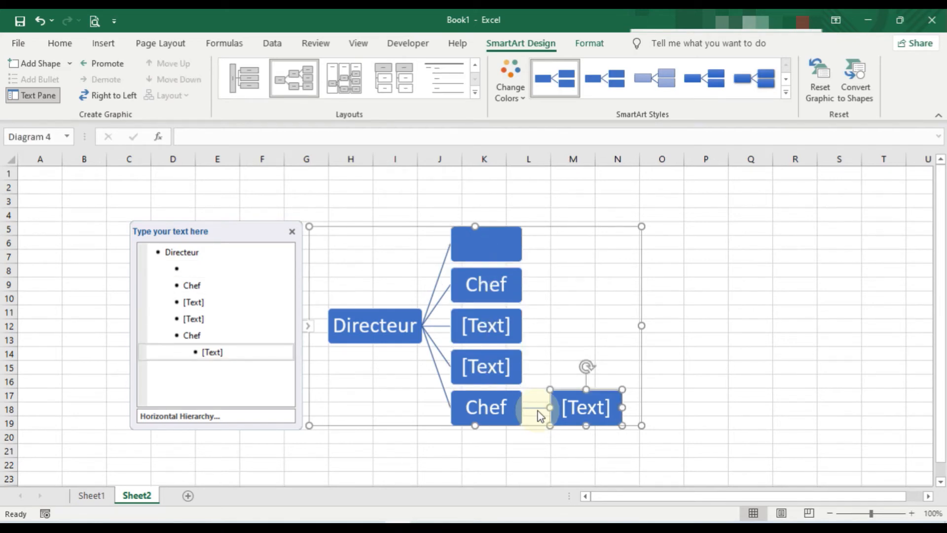
{"action": "key", "text": "Tab"}
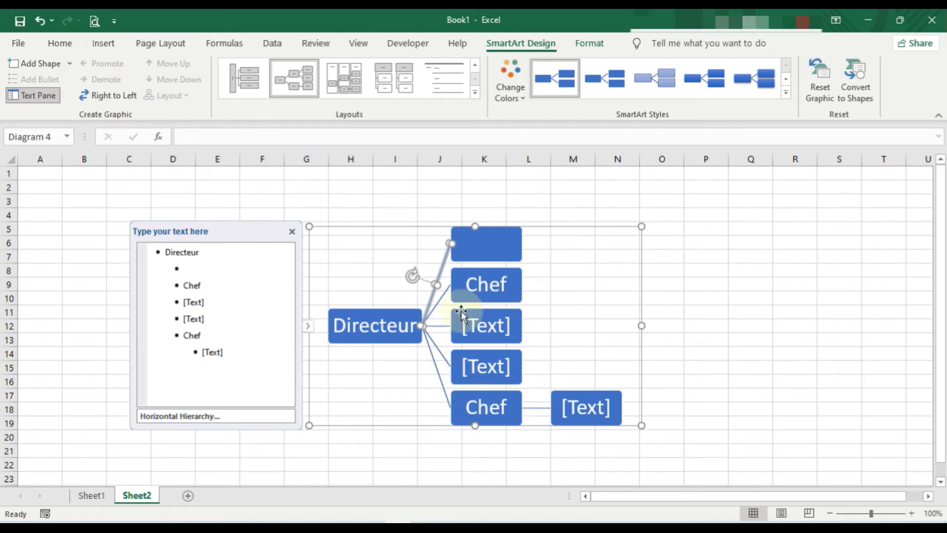
{"action": "left_click", "coordinate": [474, 259]}
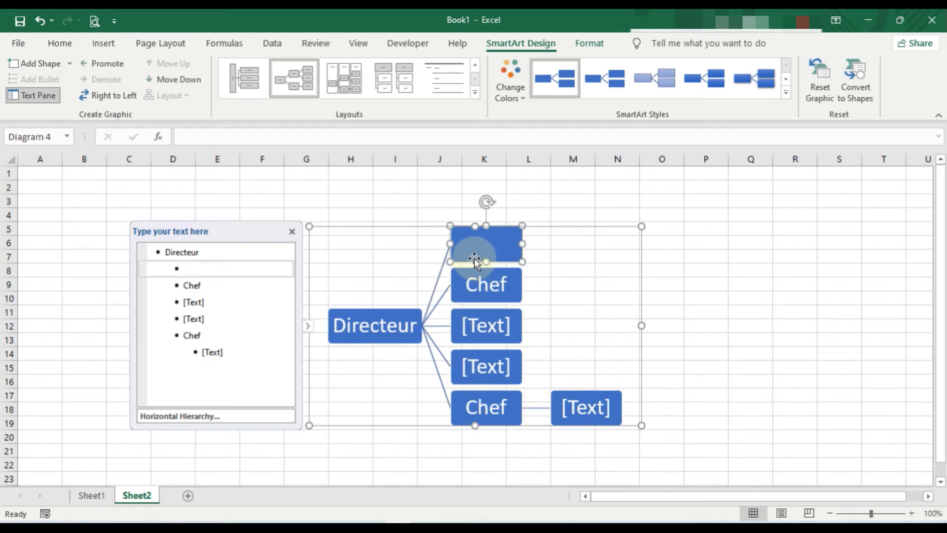
Demote the two placeholder entries below the upper Chef to the third level so they branch from that Chef.
{"action": "left_click", "coordinate": [196, 303]}
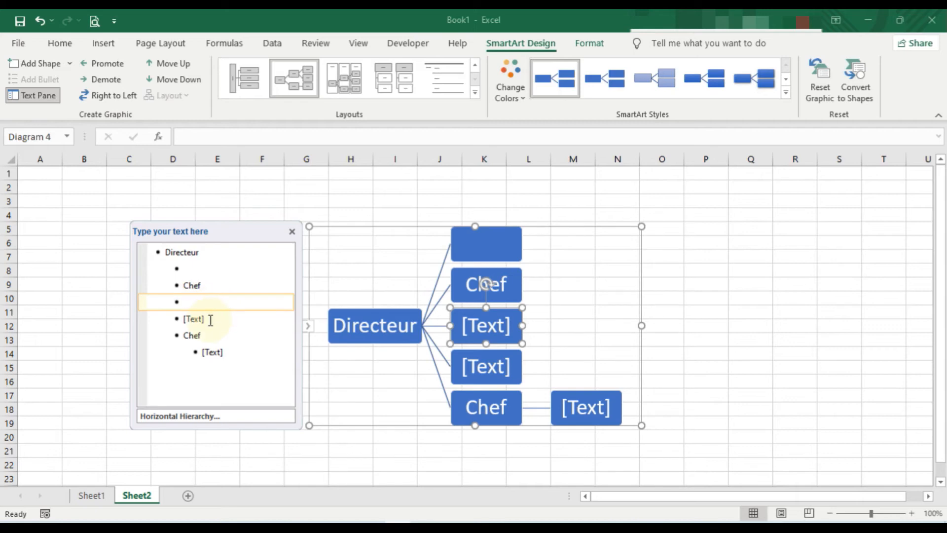
{"action": "key", "text": "Tab"}
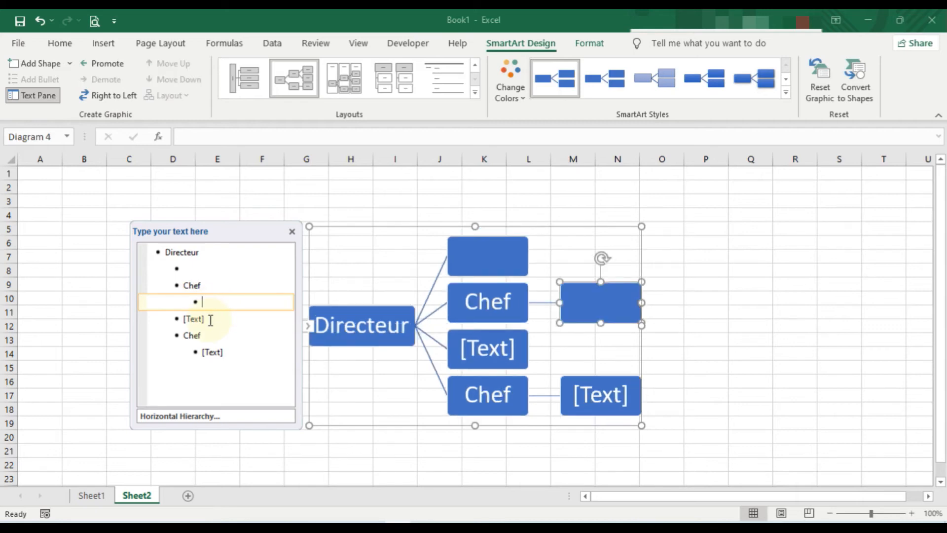
{"action": "left_click", "coordinate": [209, 321]}
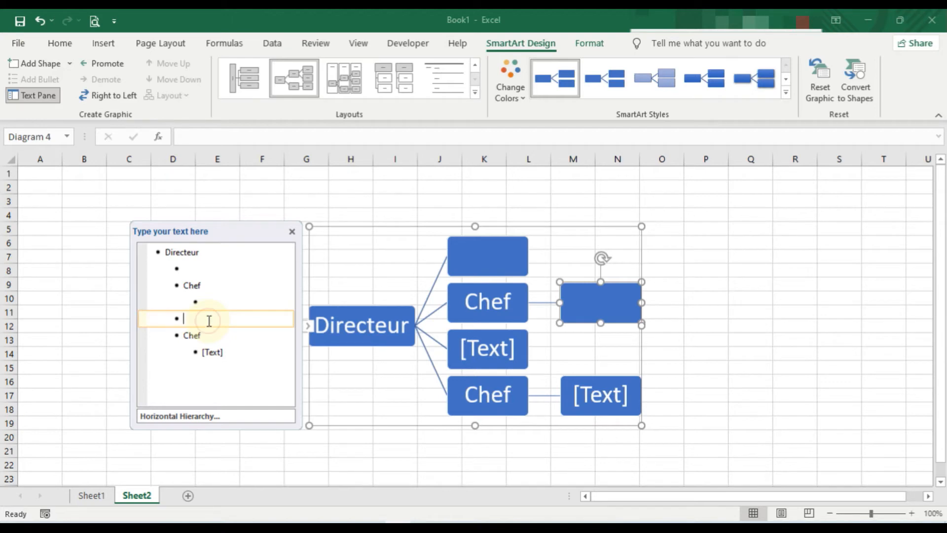
{"action": "key", "text": "Tab"}
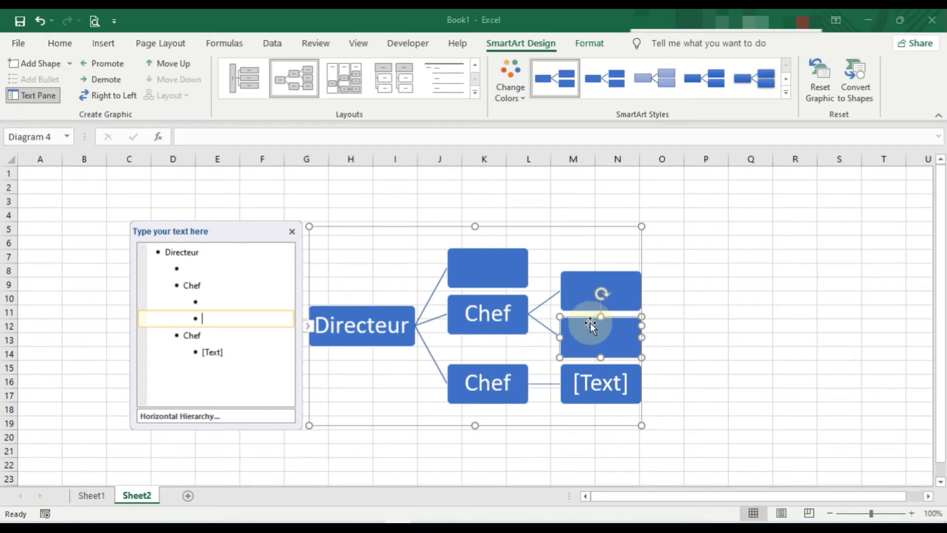
Enter "Chef" in the blank second-level shape at the head of the Directeur branches.
{"action": "left_click", "coordinate": [480, 270]}
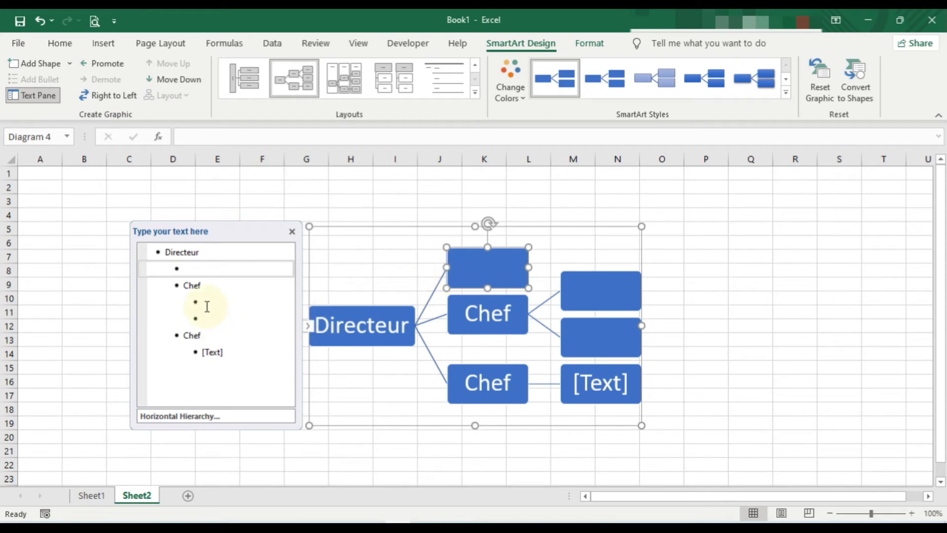
{"action": "type", "text": "Ch"}
{"action": "type", "text": "e"}
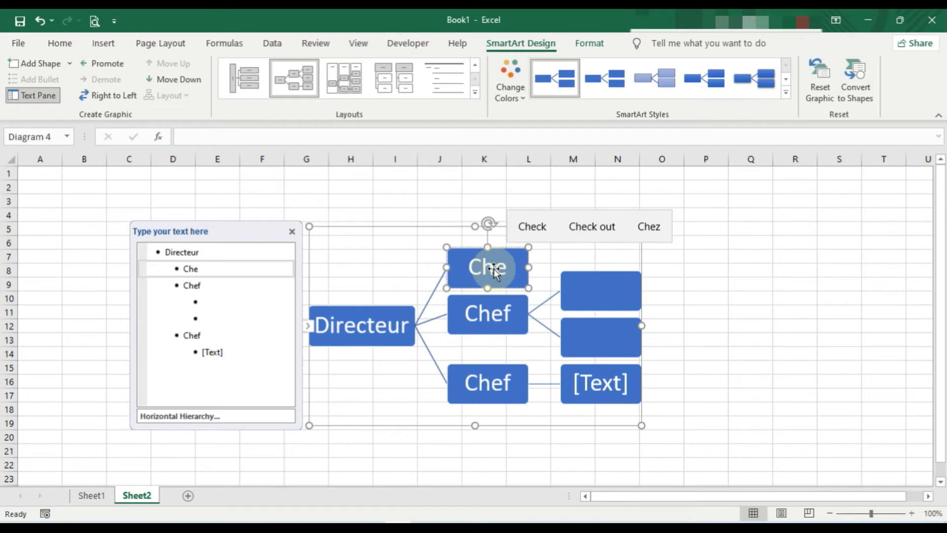
{"action": "type", "text": "f"}
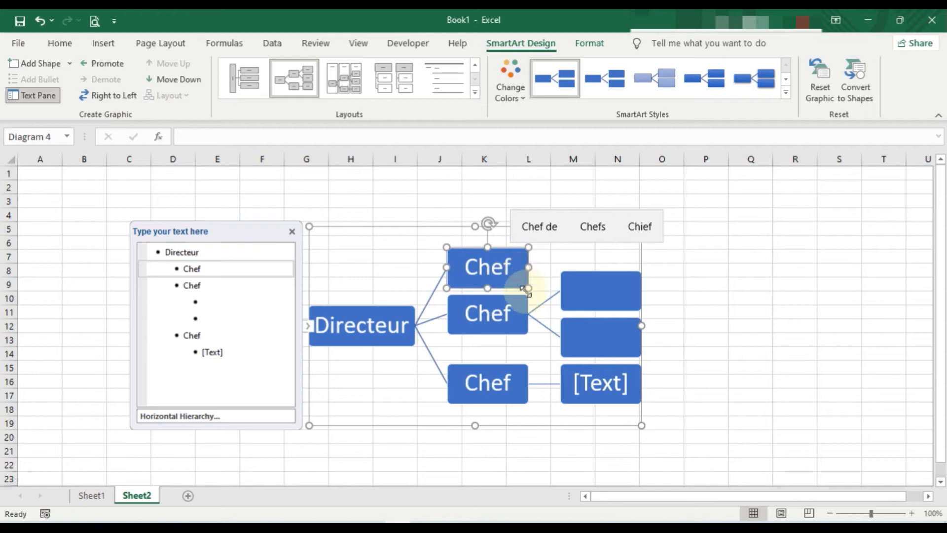
Enter "Employer" in all three third-level shapes of the hierarchy diagram.
{"action": "left_click", "coordinate": [581, 292]}
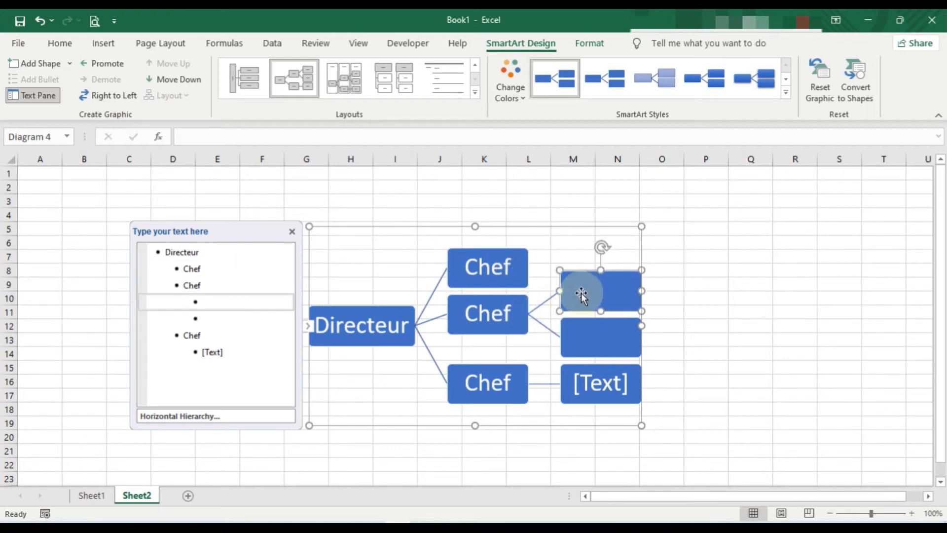
{"action": "type", "text": "Employer"}
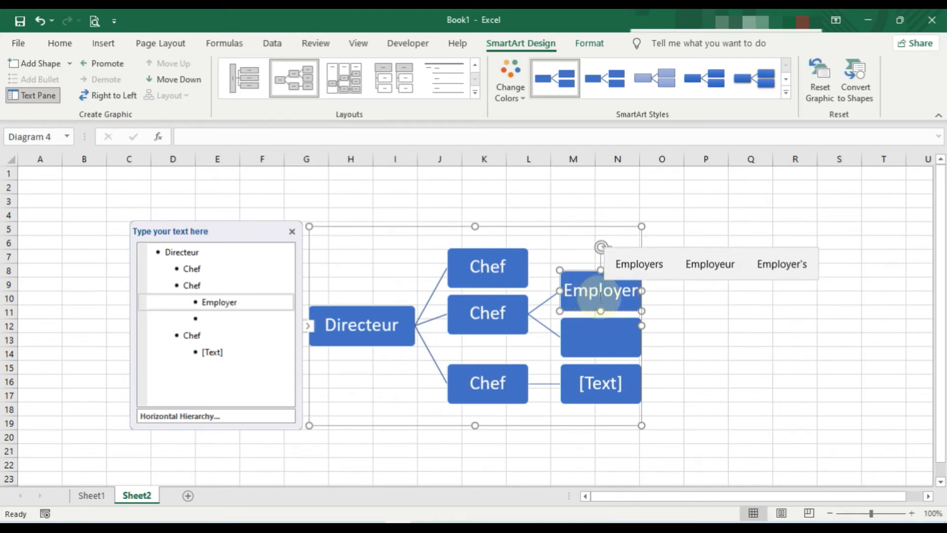
{"action": "left_click", "coordinate": [608, 338]}
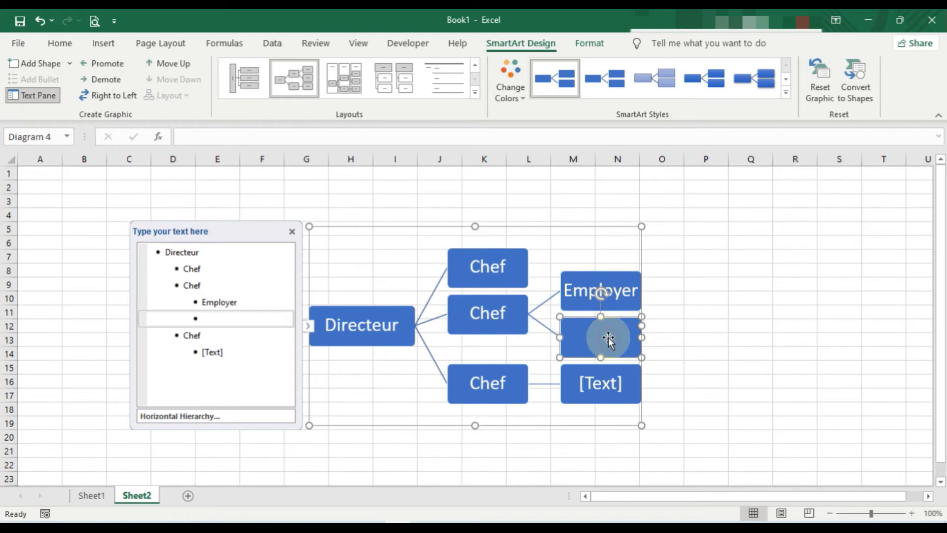
{"action": "type", "text": "E"}
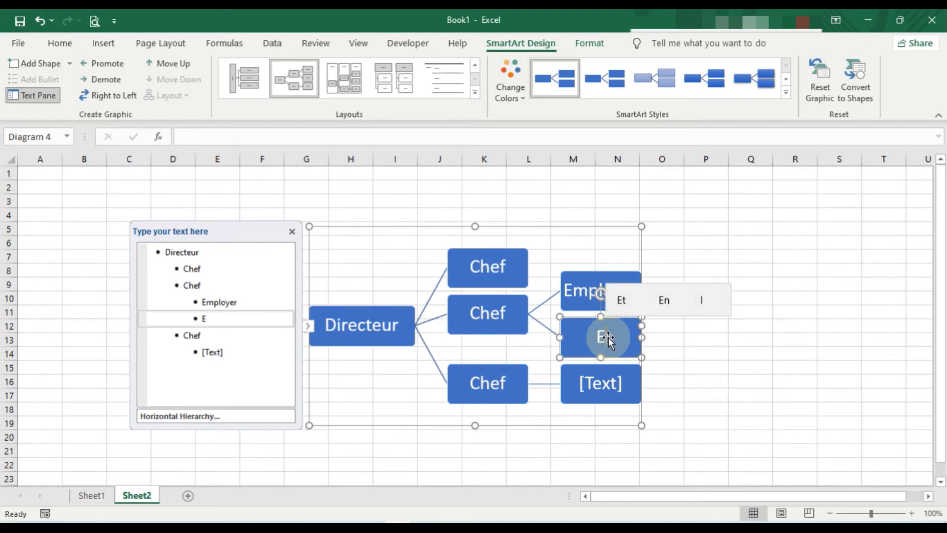
{"action": "type", "text": "mployer"}
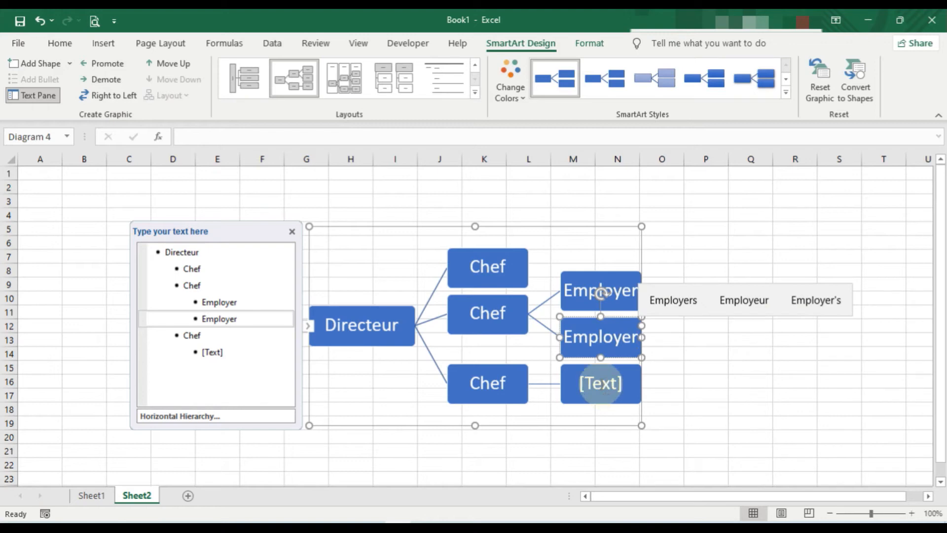
{"action": "left_click", "coordinate": [601, 383]}
{"action": "type", "text": "Empl"}
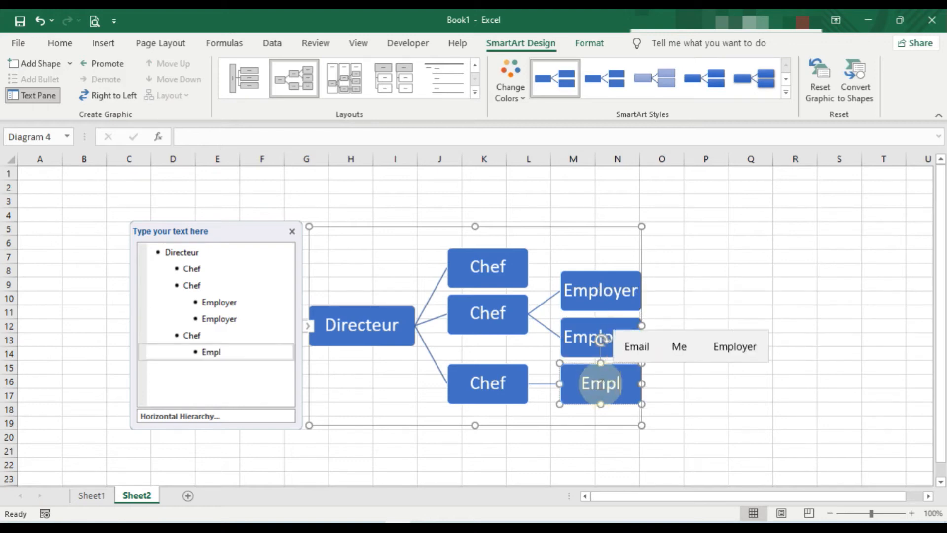
{"action": "type", "text": "oyer"}
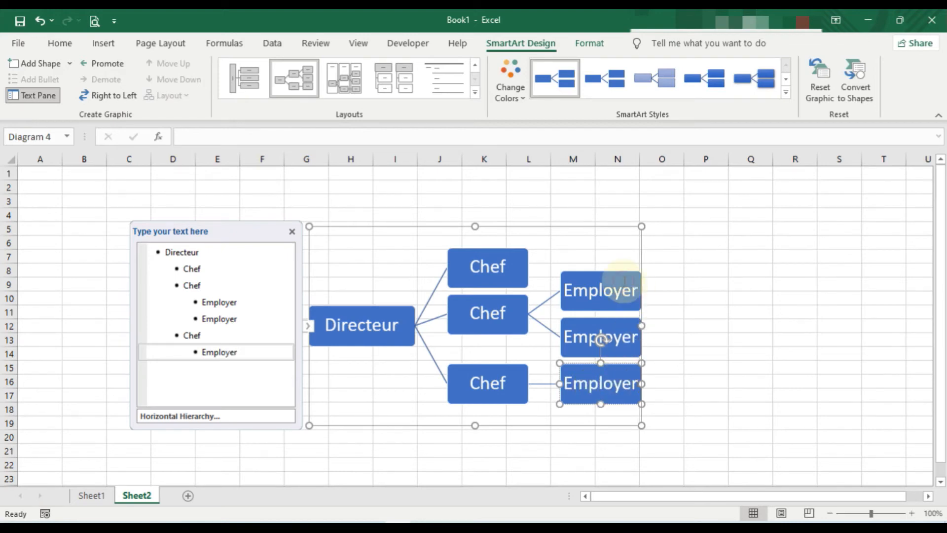
Add a blank shape one level above the uppermost Chef shape, between it and Directeur.
{"action": "left_click", "coordinate": [613, 289]}
{"action": "left_click", "coordinate": [664, 281]}
{"action": "left_click", "coordinate": [487, 267]}
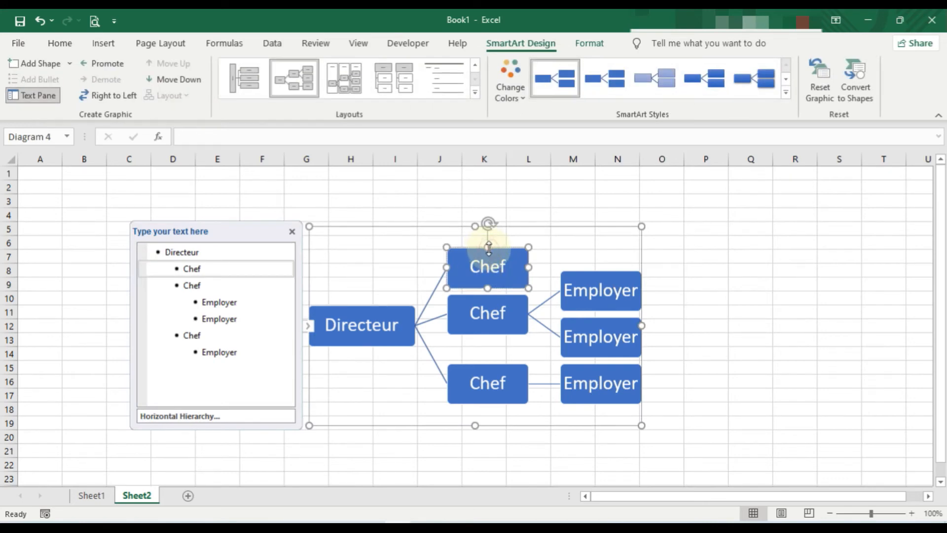
{"action": "left_click", "coordinate": [70, 64]}
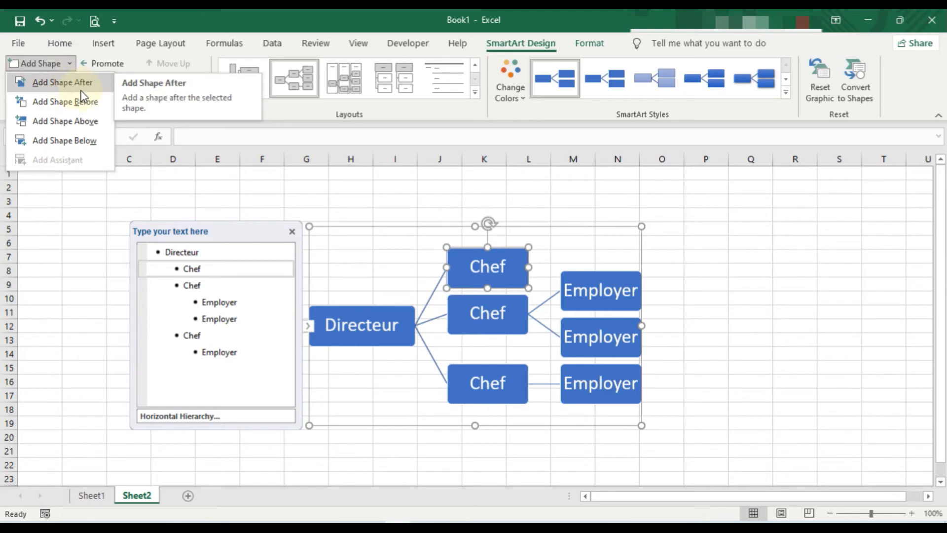
{"action": "left_click", "coordinate": [85, 124]}
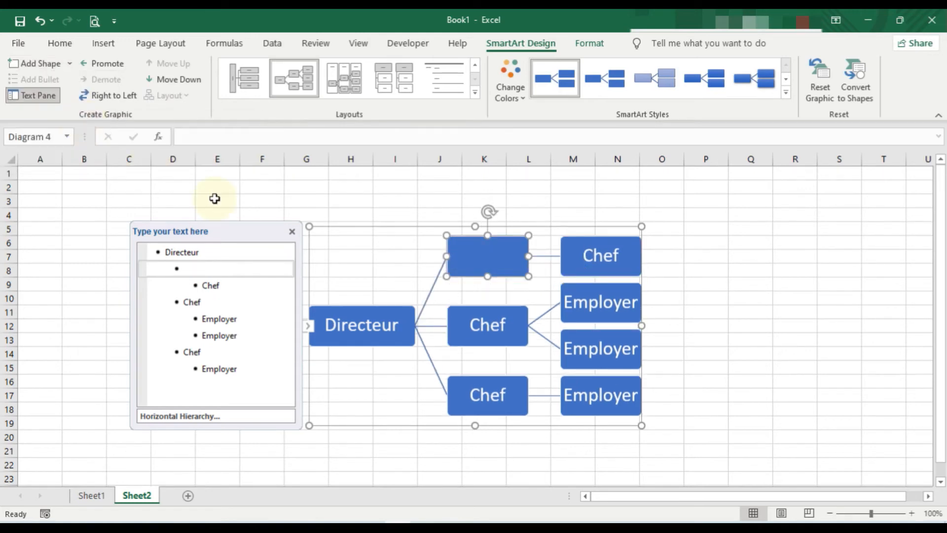
Enter "Chel" in the blank second-level shape between Directeur and the third-level Chef.
{"action": "left_click", "coordinate": [616, 260]}
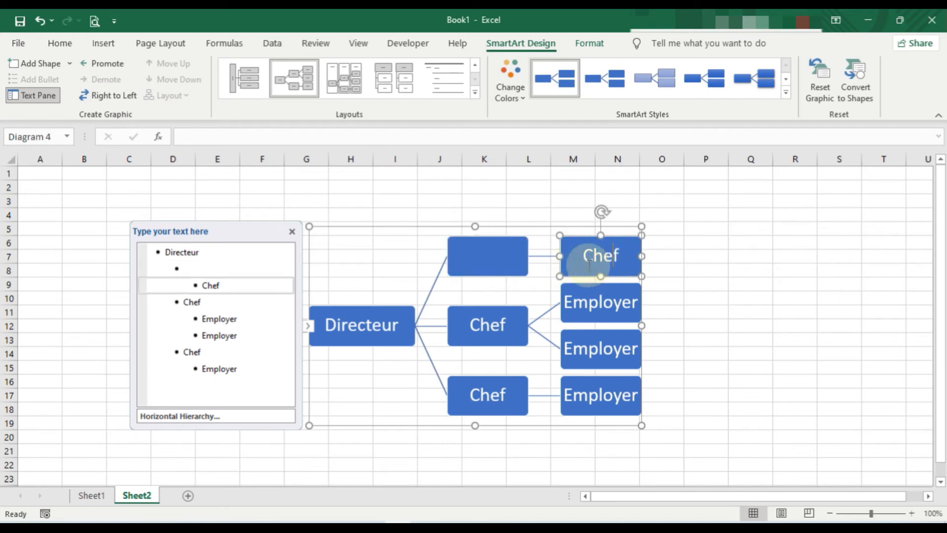
{"action": "left_click", "coordinate": [504, 259]}
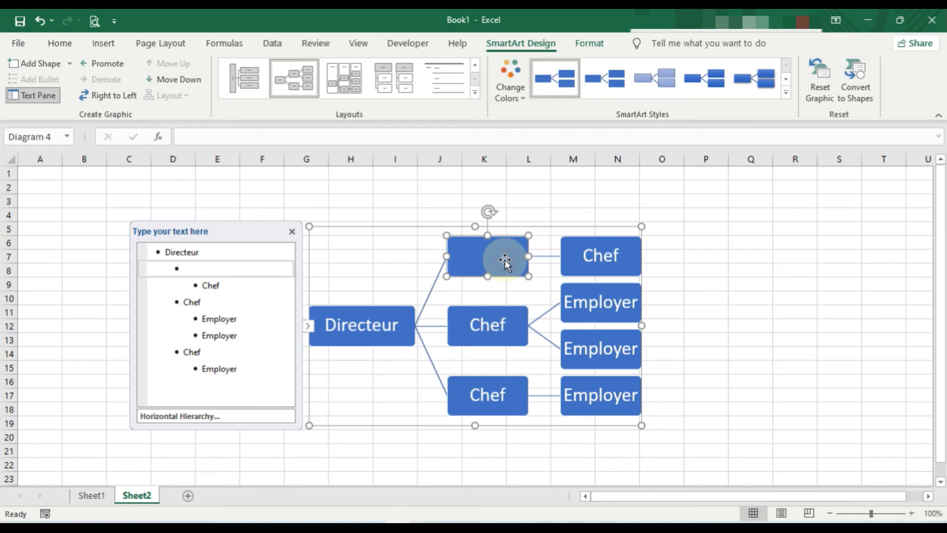
{"action": "type", "text": "Chel"}
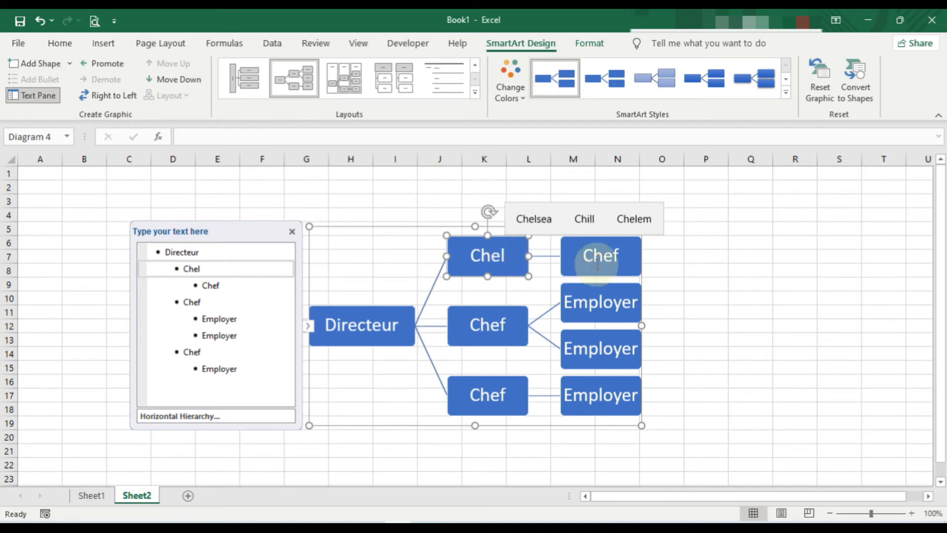
Replace the text of the uppermost third-level shape with "Employer".
{"action": "left_click", "coordinate": [625, 256]}
{"action": "type", "text": "E"}
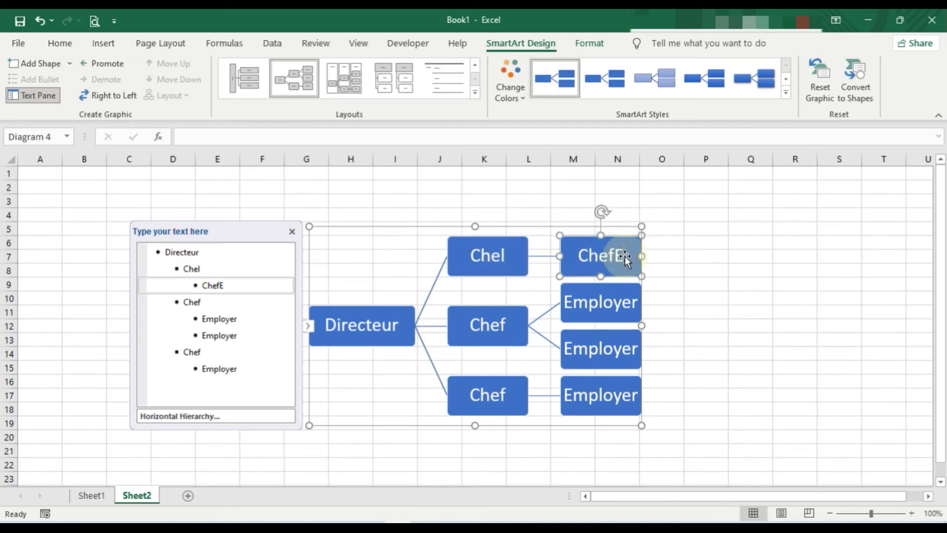
{"action": "type", "text": "mployer"}
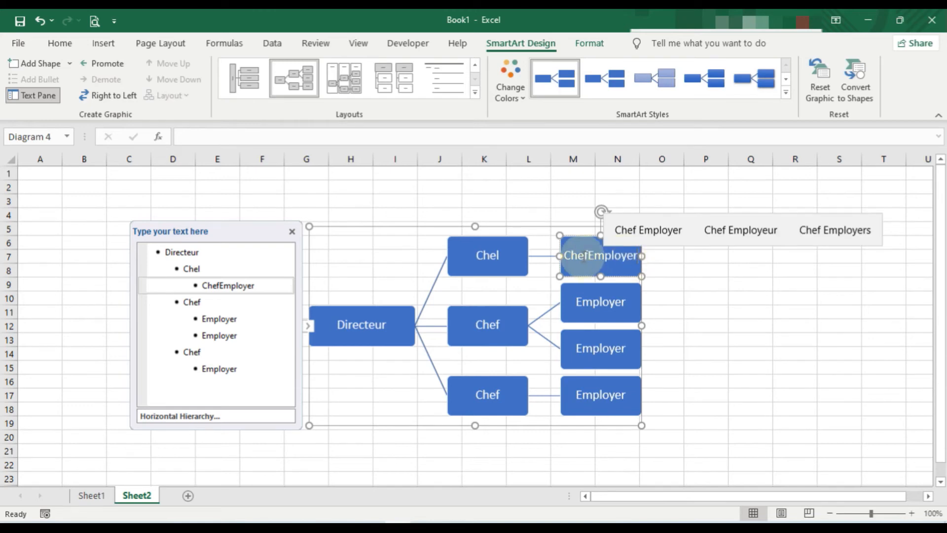
{"action": "key", "text": "Left"}
{"action": "key", "text": "Left"}
{"action": "key", "text": "Left"}
{"action": "key", "text": "Left"}
{"action": "key", "text": "Left"}
{"action": "key", "text": "Left"}
{"action": "key", "text": "Left"}
{"action": "key", "text": "Left"}
{"action": "key", "text": "BackSpace"}
{"action": "key", "text": "BackSpace"}
{"action": "key", "text": "BackSpace"}
{"action": "key", "text": "BackSpace"}
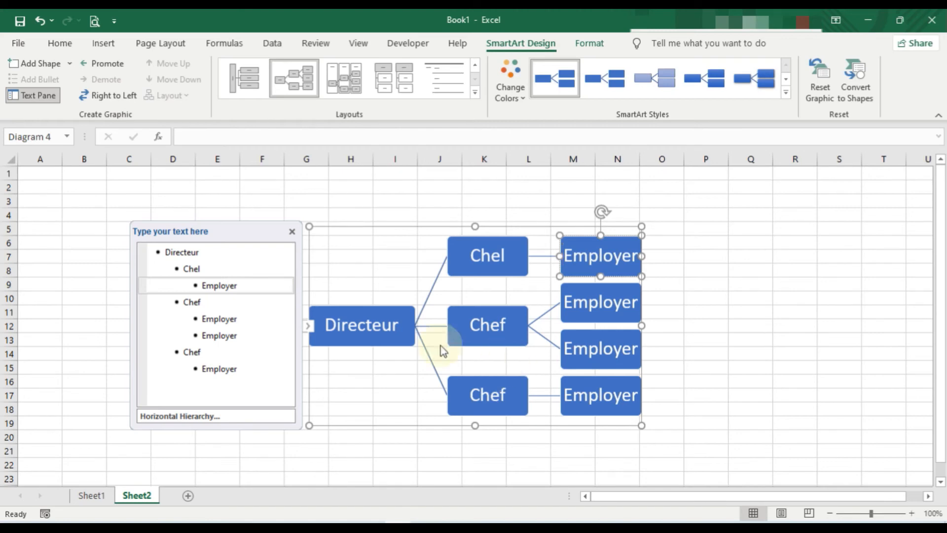
Recolour the hierarchy diagram with the first Colorful variation, giving blue, orange and grey levels.
{"action": "left_click", "coordinate": [378, 344]}
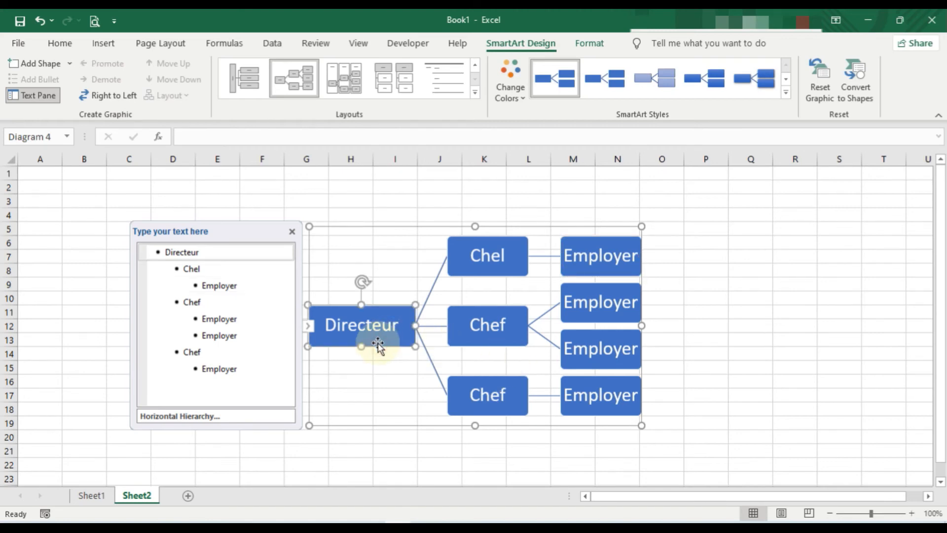
{"action": "left_click", "coordinate": [524, 99]}
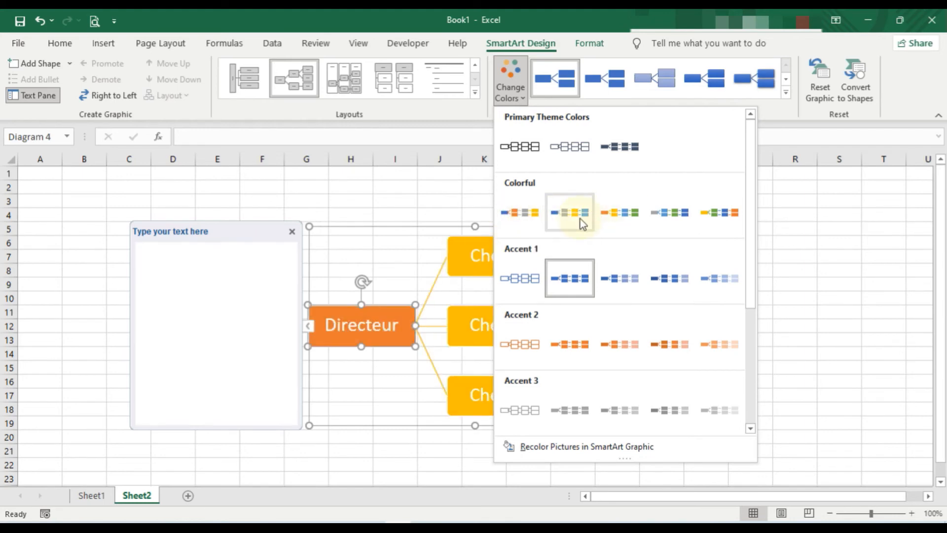
{"action": "left_click", "coordinate": [534, 214]}
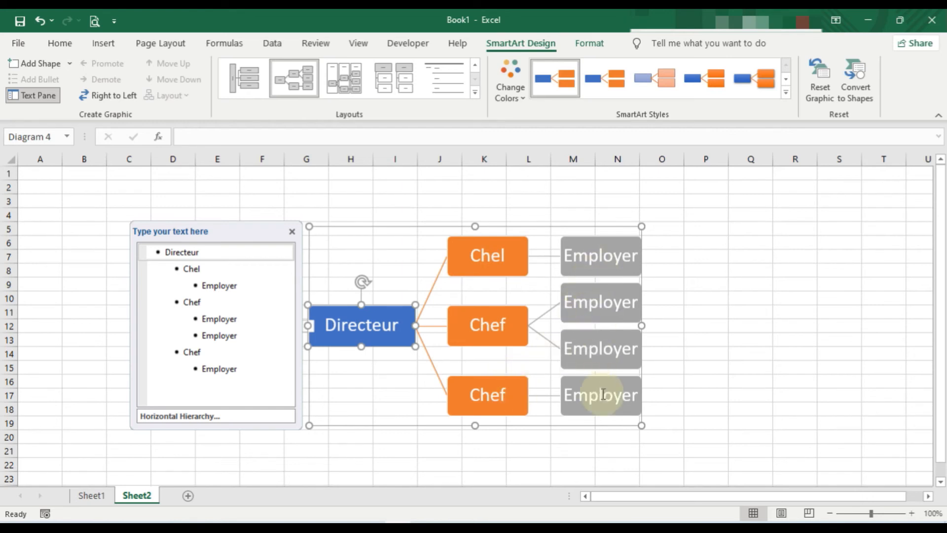
Fill the Directeur shape with the golden-orange standard colour.
{"action": "left_click", "coordinate": [451, 447]}
{"action": "left_click", "coordinate": [393, 327]}
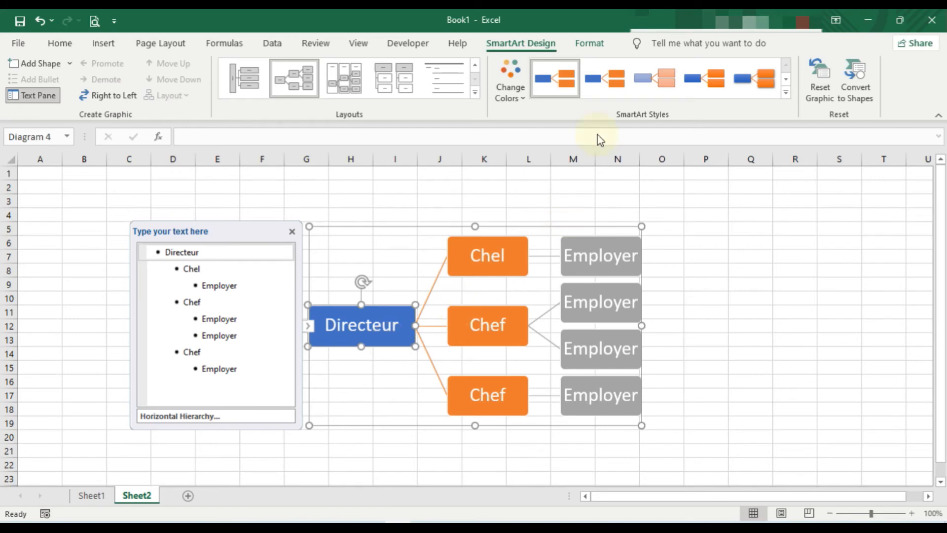
{"action": "left_click", "coordinate": [592, 44]}
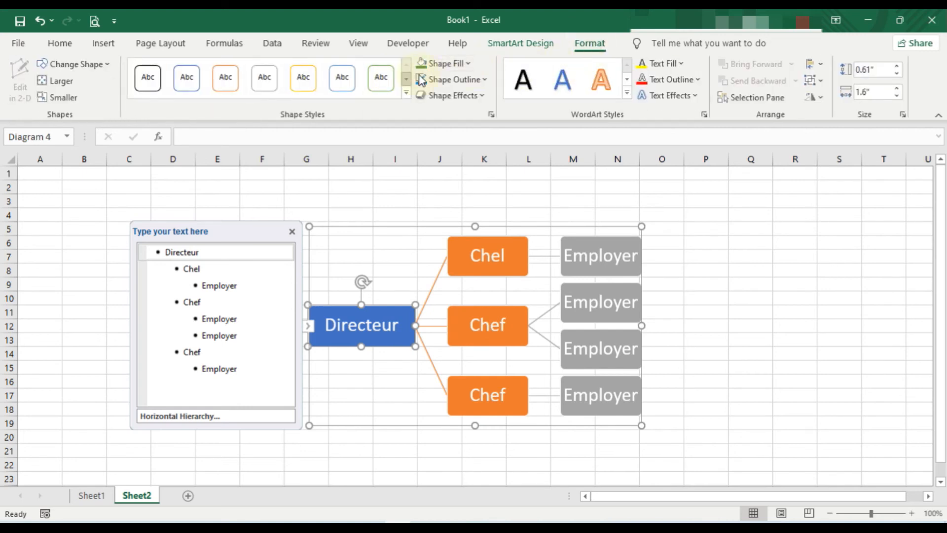
{"action": "left_click", "coordinate": [466, 66]}
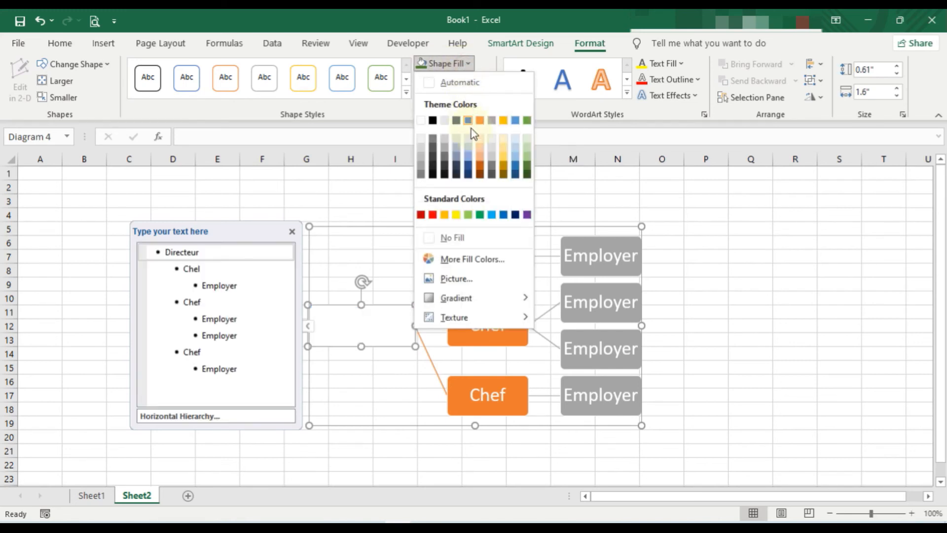
{"action": "left_click", "coordinate": [445, 215]}
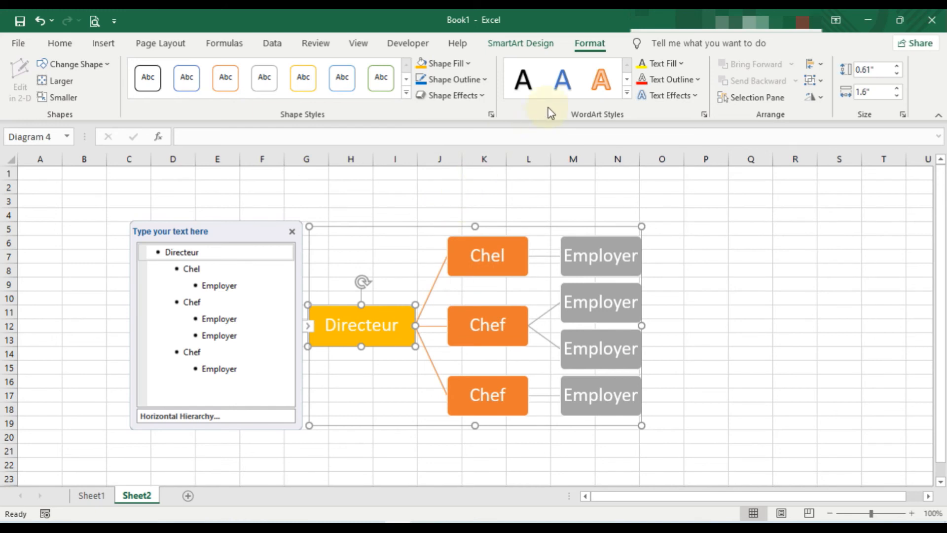
Give the Directeur text a standard red fill and a white outline.
{"action": "left_click", "coordinate": [682, 63]}
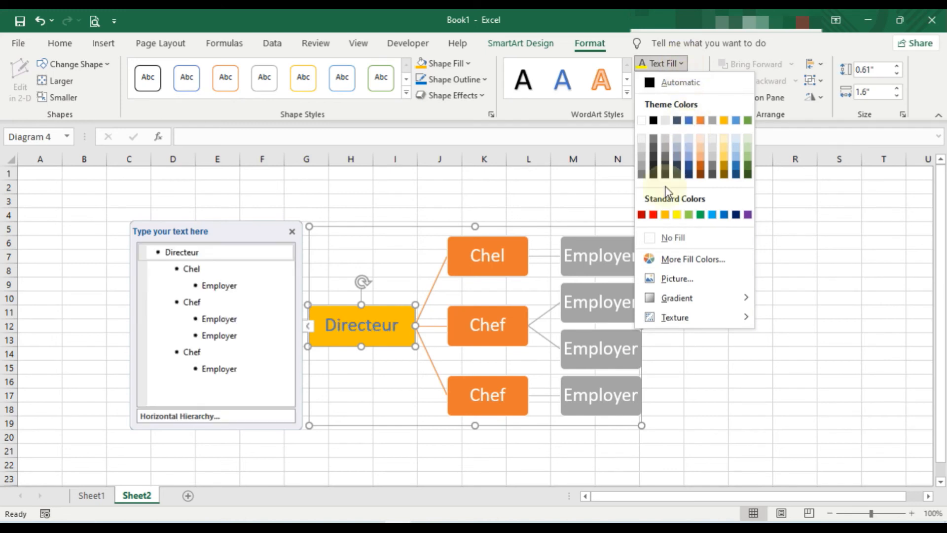
{"action": "left_click", "coordinate": [654, 215]}
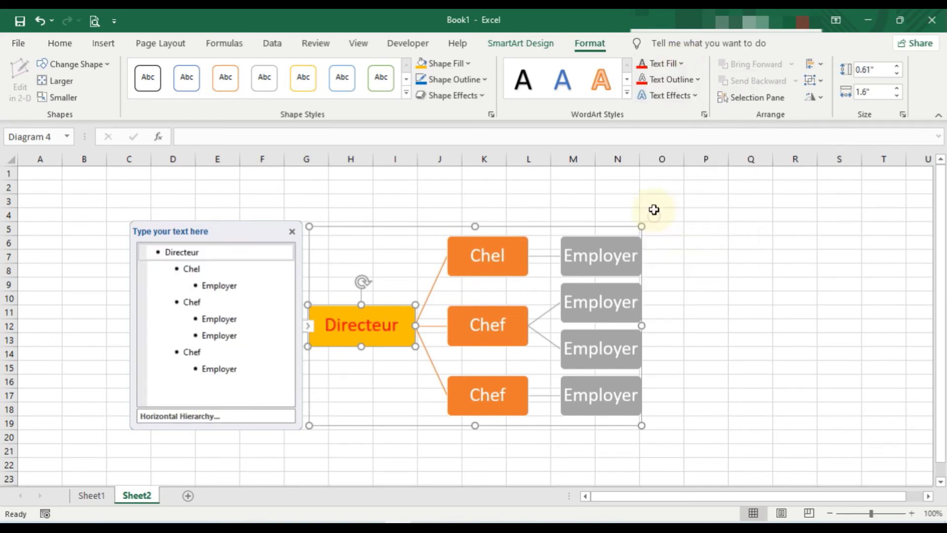
{"action": "left_click", "coordinate": [697, 79]}
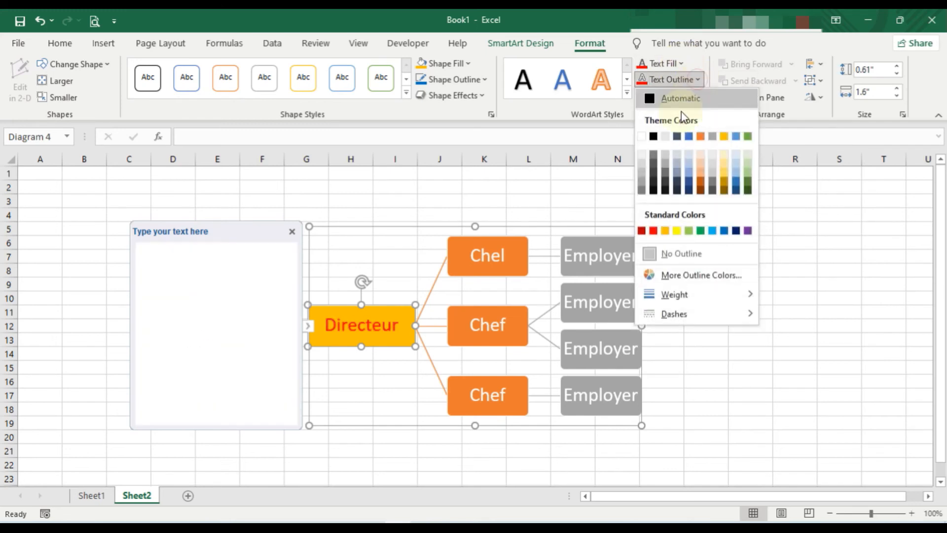
{"action": "left_click", "coordinate": [642, 137]}
Fill all three second-level shapes, Chel and the two Chef shapes, with the standard Light Blue colour.
{"action": "left_click", "coordinate": [494, 263]}
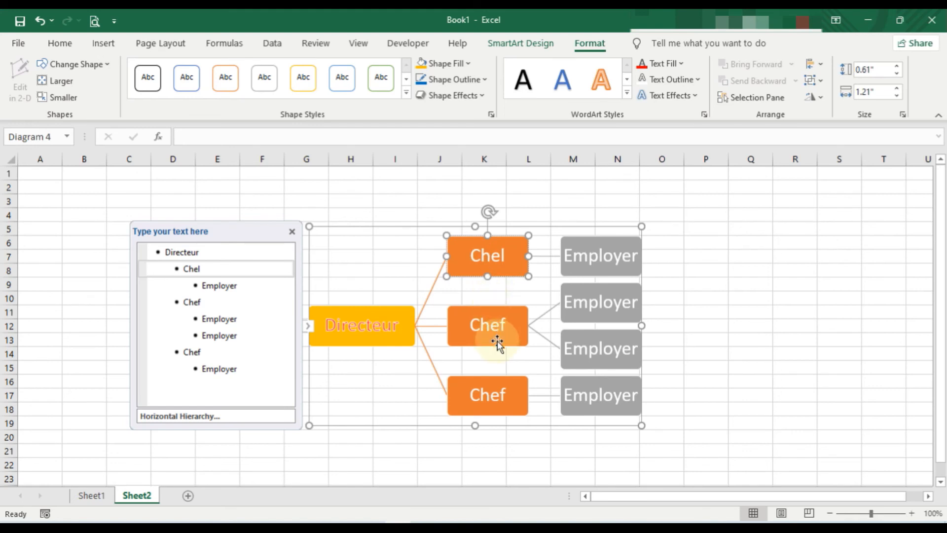
{"action": "left_click", "coordinate": [498, 341], "text": "shift"}
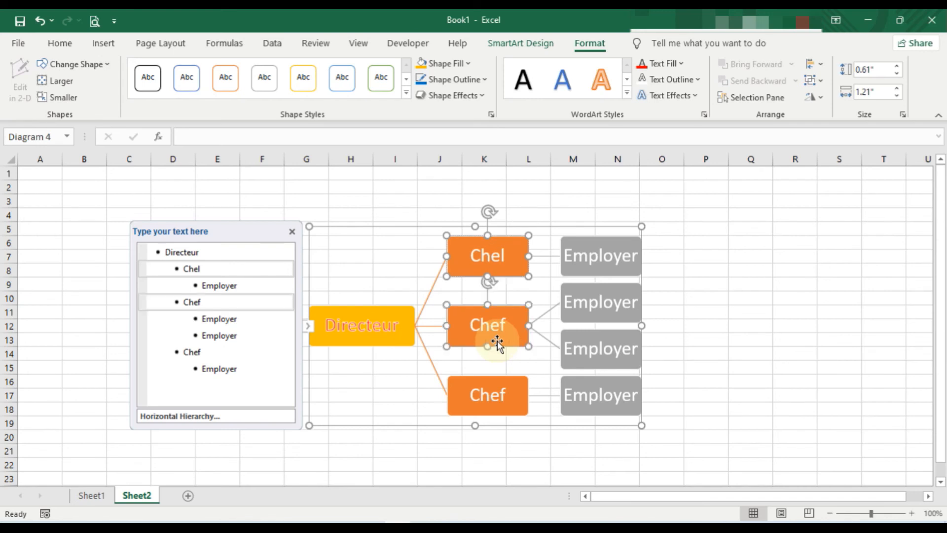
{"action": "left_click", "coordinate": [507, 413], "text": "shift"}
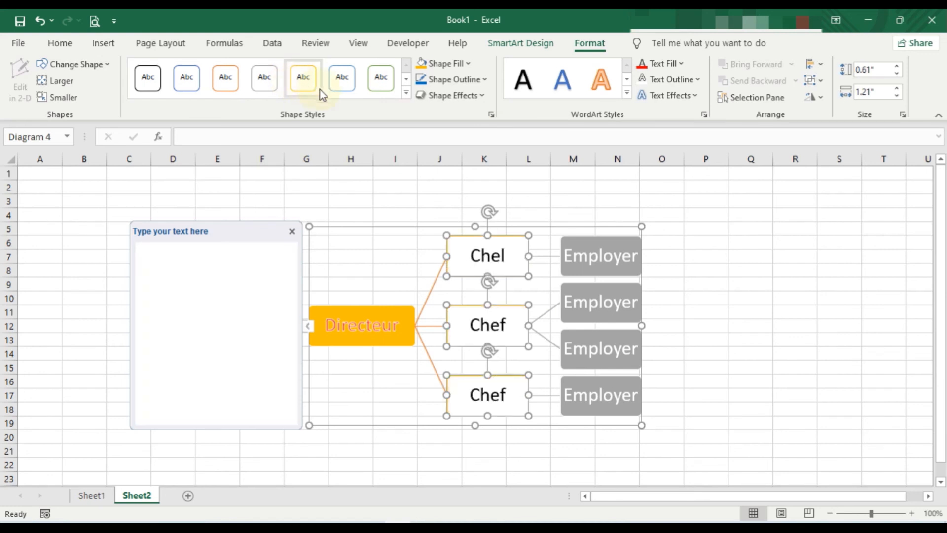
{"action": "left_click", "coordinate": [381, 78]}
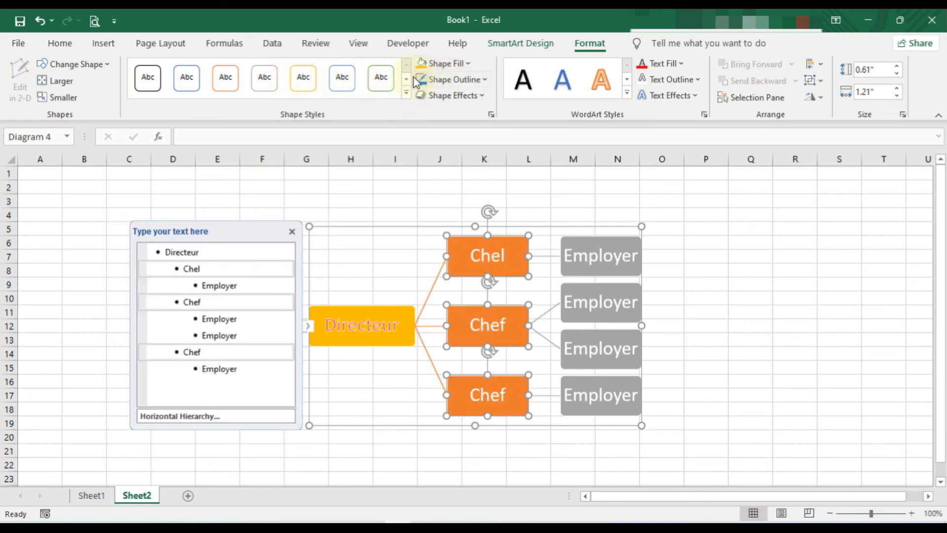
{"action": "left_click", "coordinate": [469, 64]}
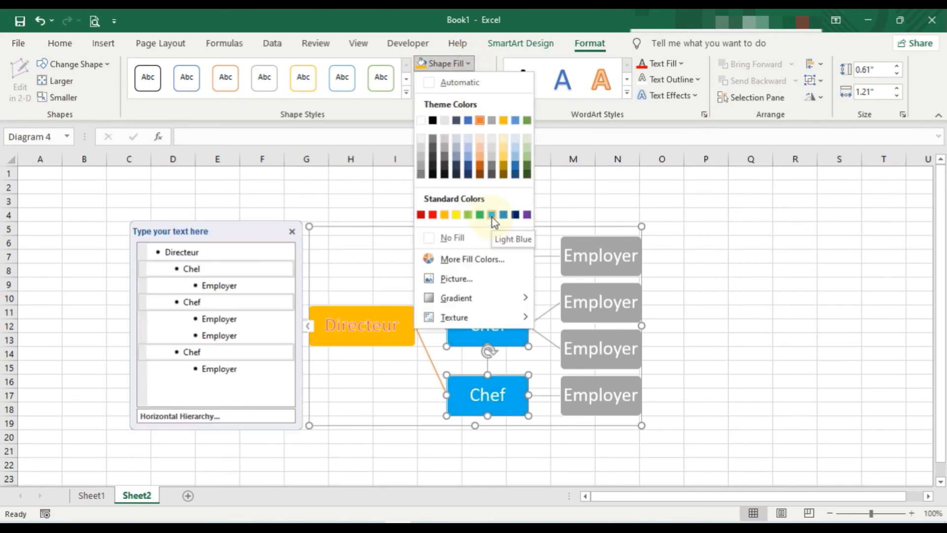
{"action": "key", "text": "Escape"}
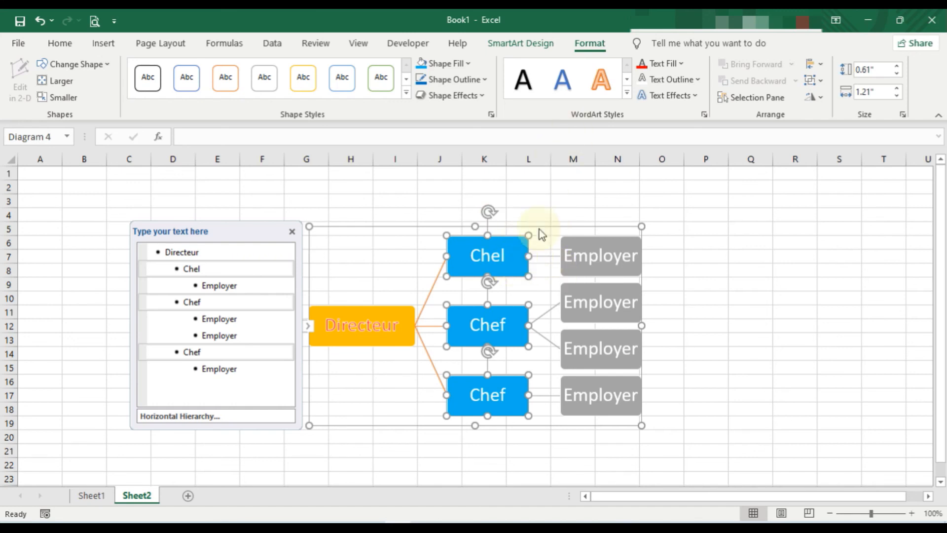
Outline the three second-level shapes in standard dark blue with a 3 pt line weight.
{"action": "left_click", "coordinate": [482, 81]}
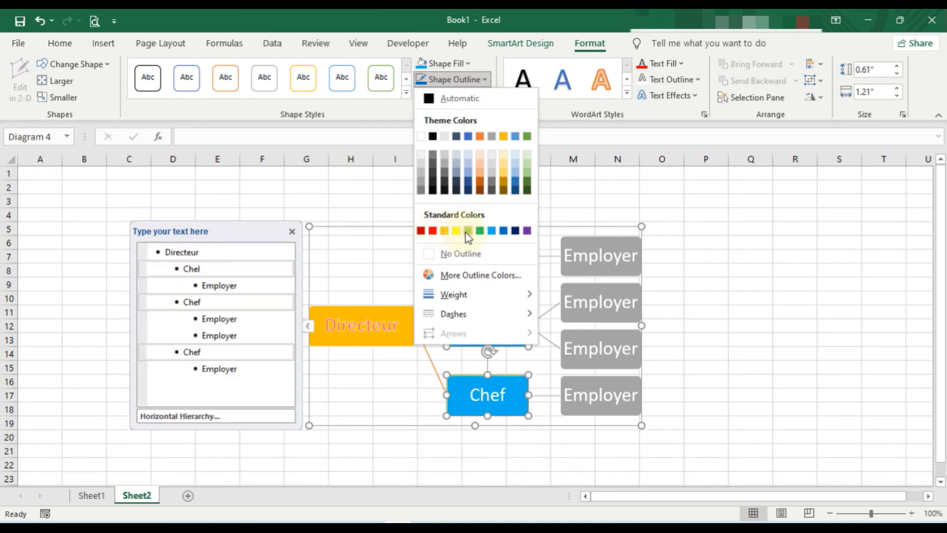
{"action": "left_click", "coordinate": [516, 230]}
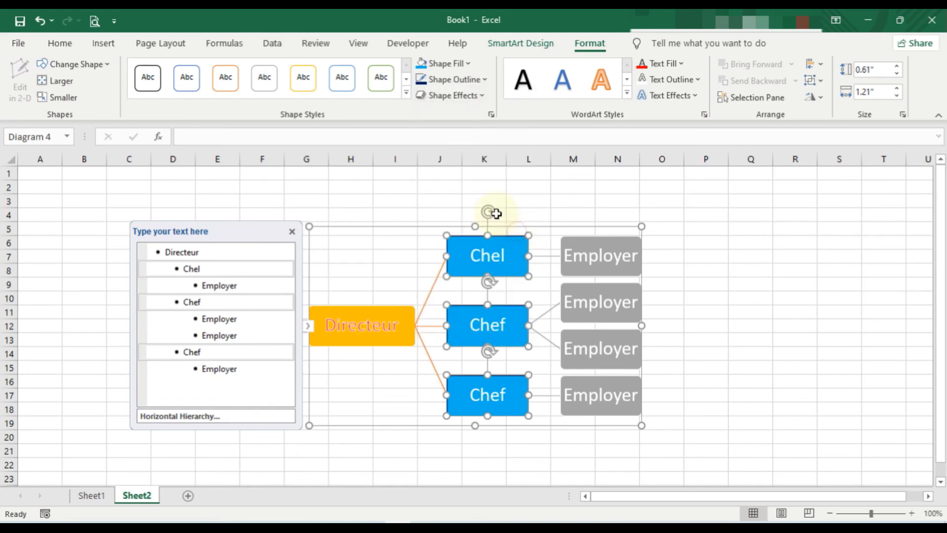
{"action": "left_click", "coordinate": [481, 82]}
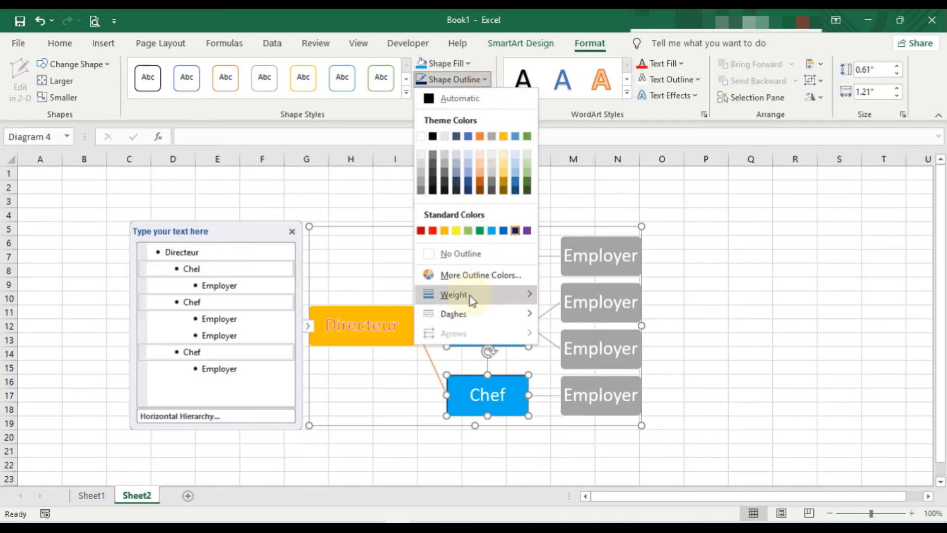
{"action": "mouse_move", "coordinate": [470, 295]}
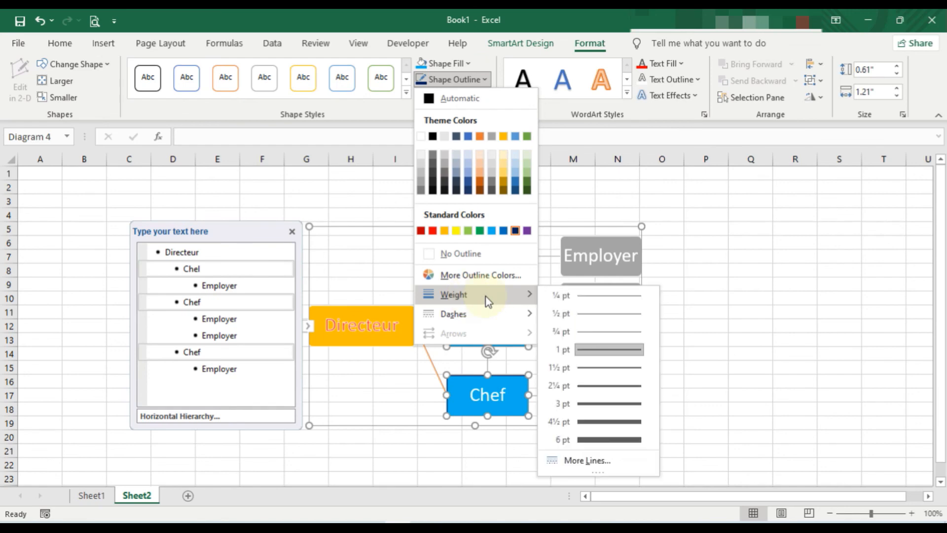
{"action": "left_click", "coordinate": [597, 404]}
{"action": "left_click", "coordinate": [408, 214]}
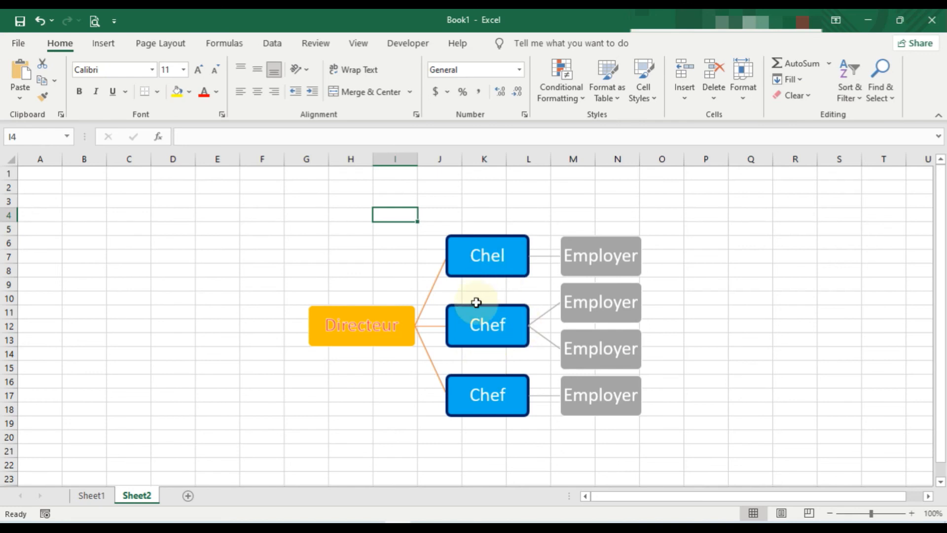
Open the full gallery of SmartArt styles for the whole hierarchy diagram.
{"action": "left_click", "coordinate": [500, 290]}
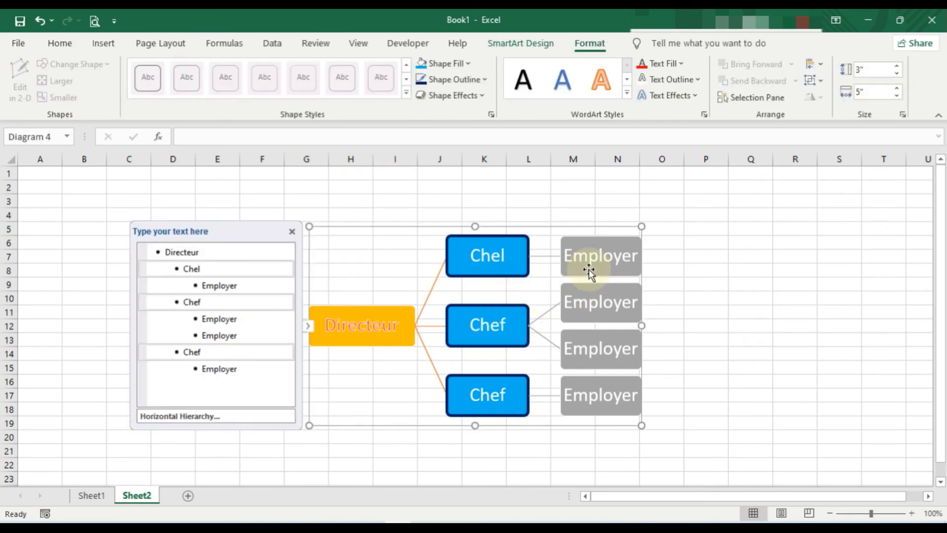
{"action": "left_click", "coordinate": [589, 347]}
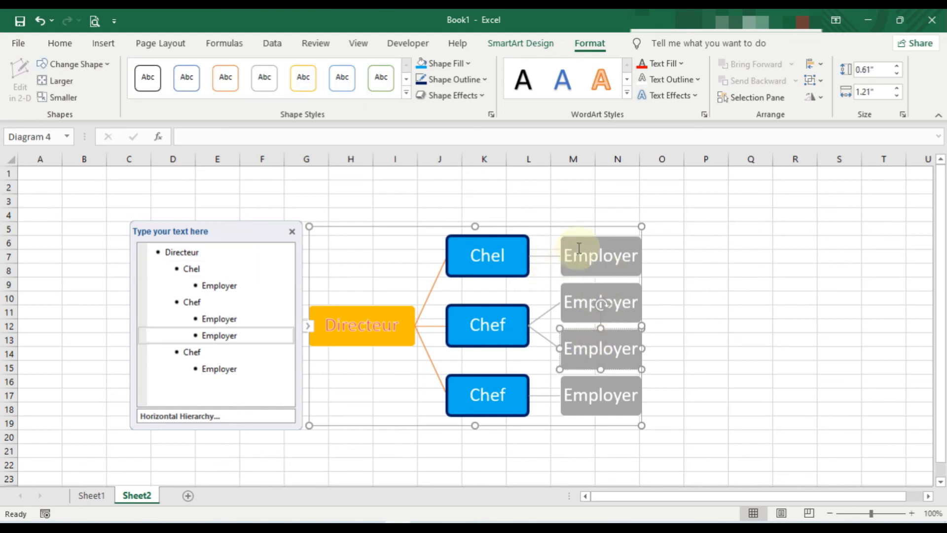
{"action": "left_click", "coordinate": [434, 227]}
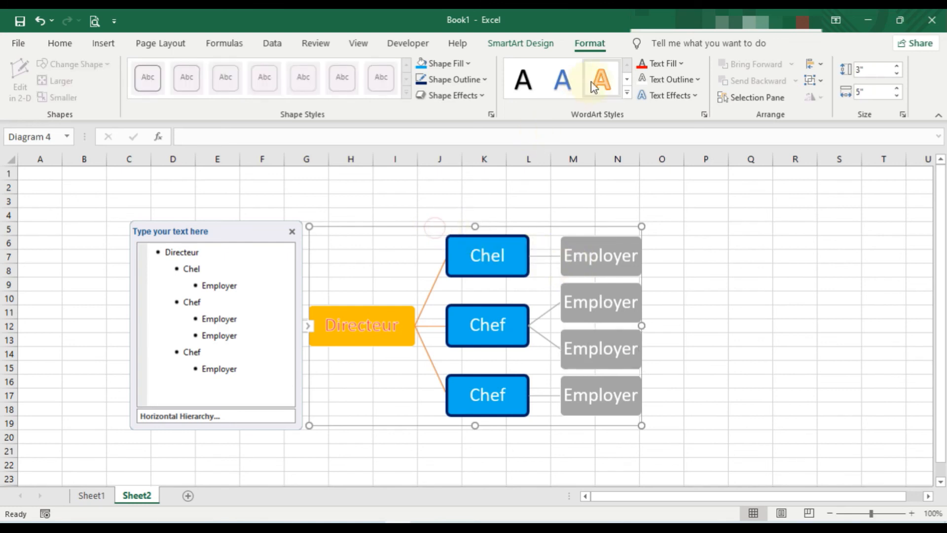
{"action": "left_click", "coordinate": [540, 45]}
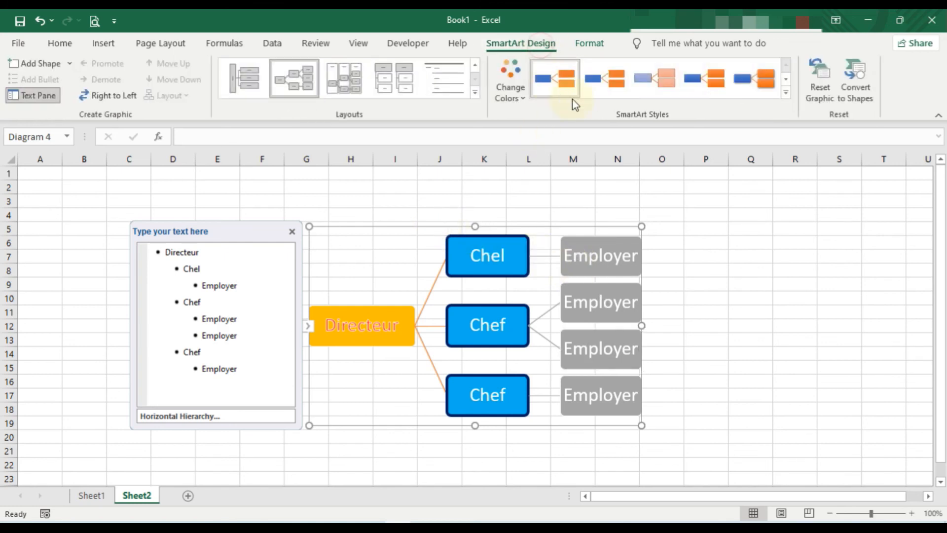
{"action": "left_click", "coordinate": [787, 93]}
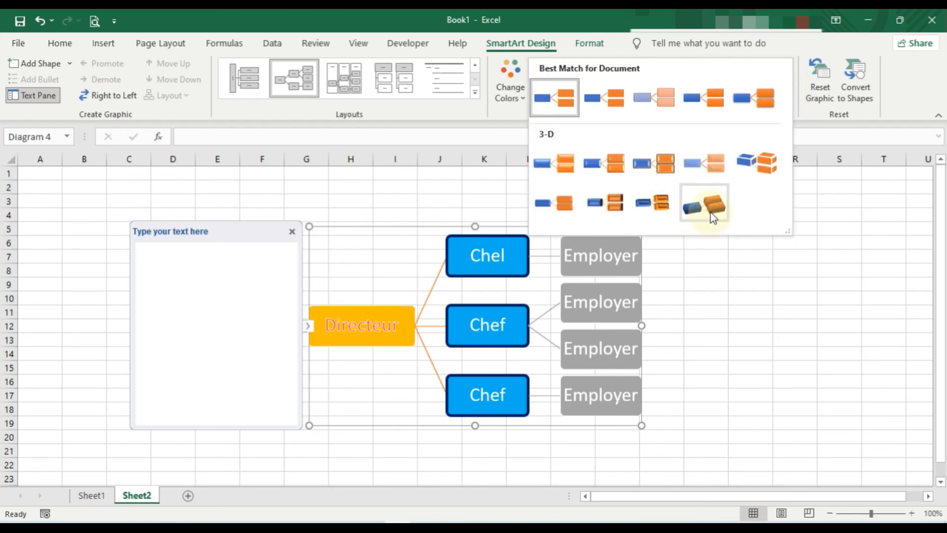